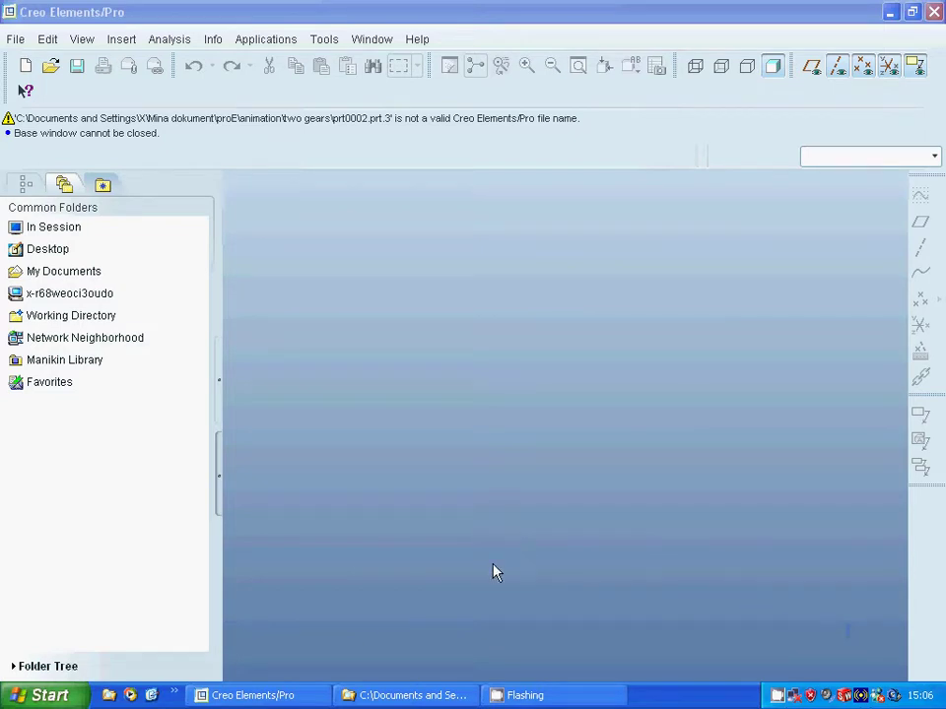
- Open prt0002.prt from the two gears folder, accepting PRT0004 as the replacement name for the conflicting model
{"action": "left_click", "coordinate": [15, 41]}
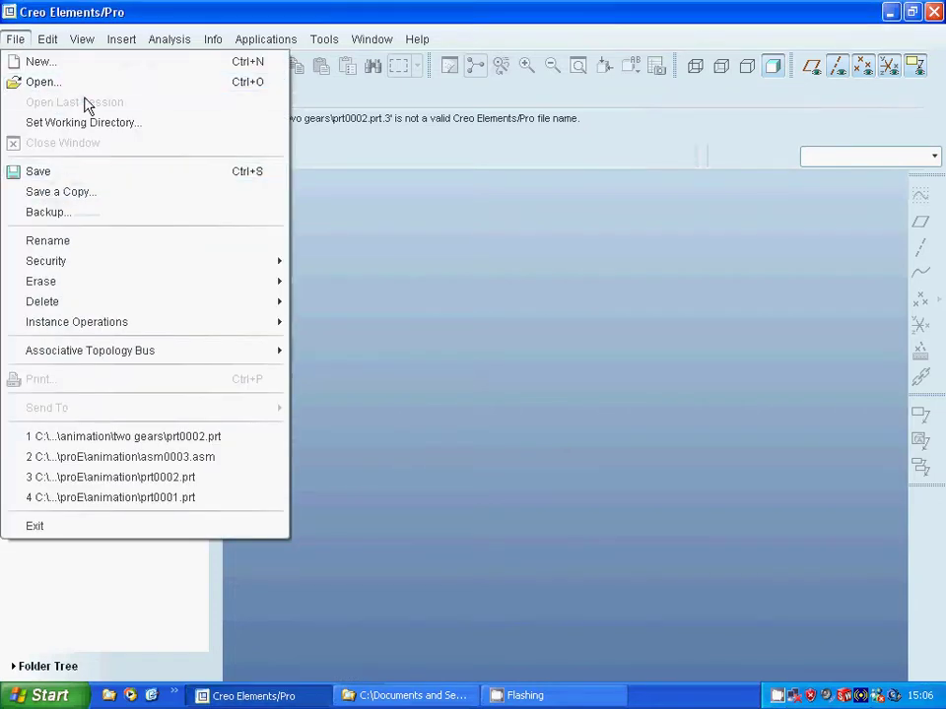
{"action": "left_click", "coordinate": [69, 83]}
{"action": "left_click", "coordinate": [357, 271]}
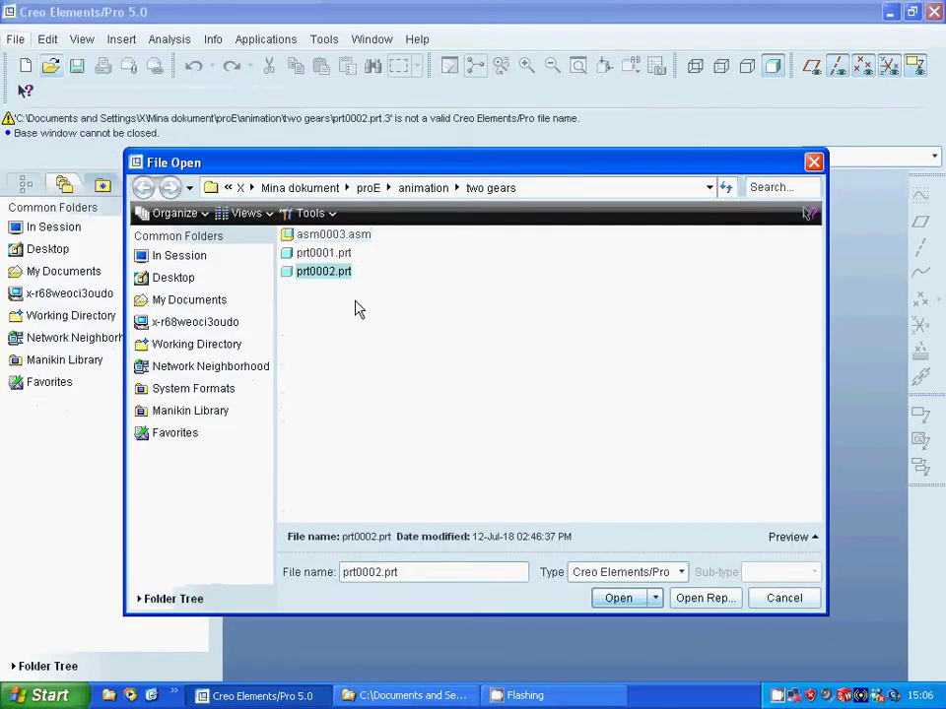
{"action": "left_click", "coordinate": [618, 600]}
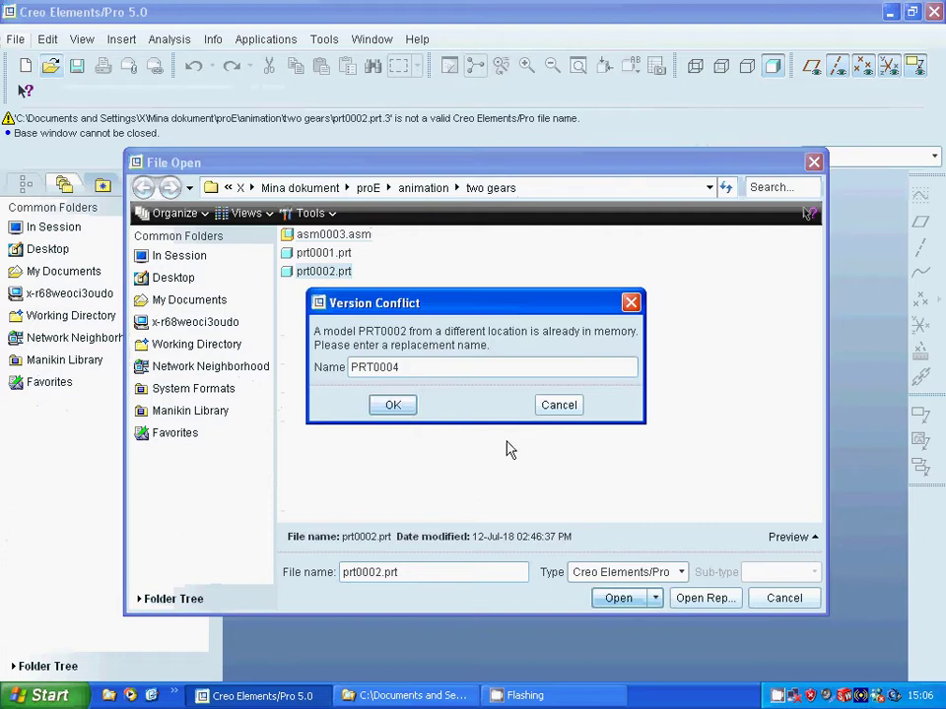
{"action": "left_click", "coordinate": [398, 408]}
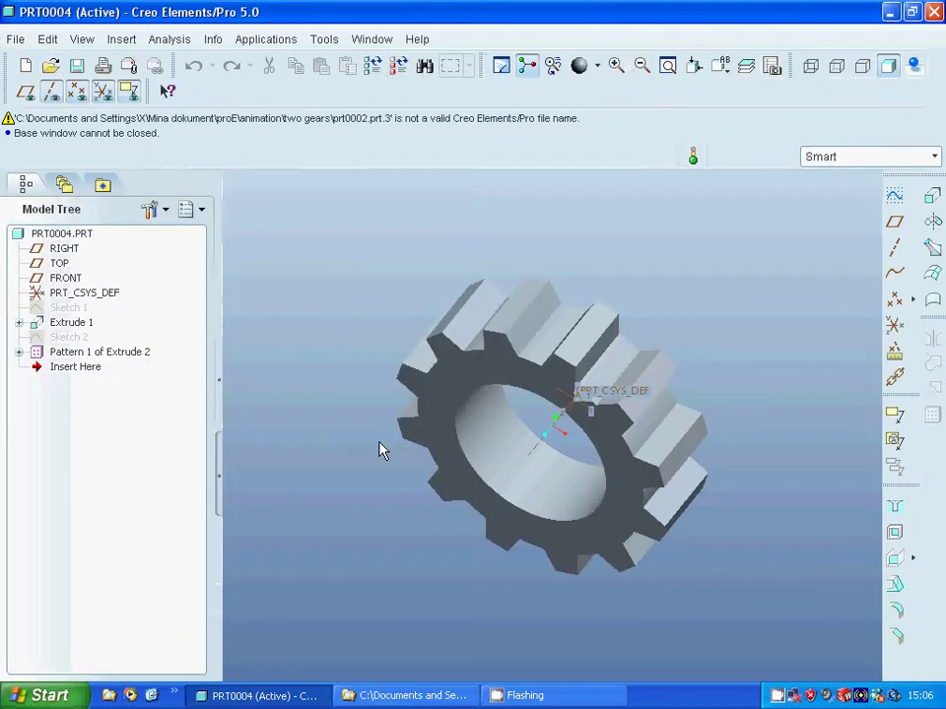
{"action": "middle_click_drag", "start_coordinate": [380, 450], "coordinate": [178, 373]}
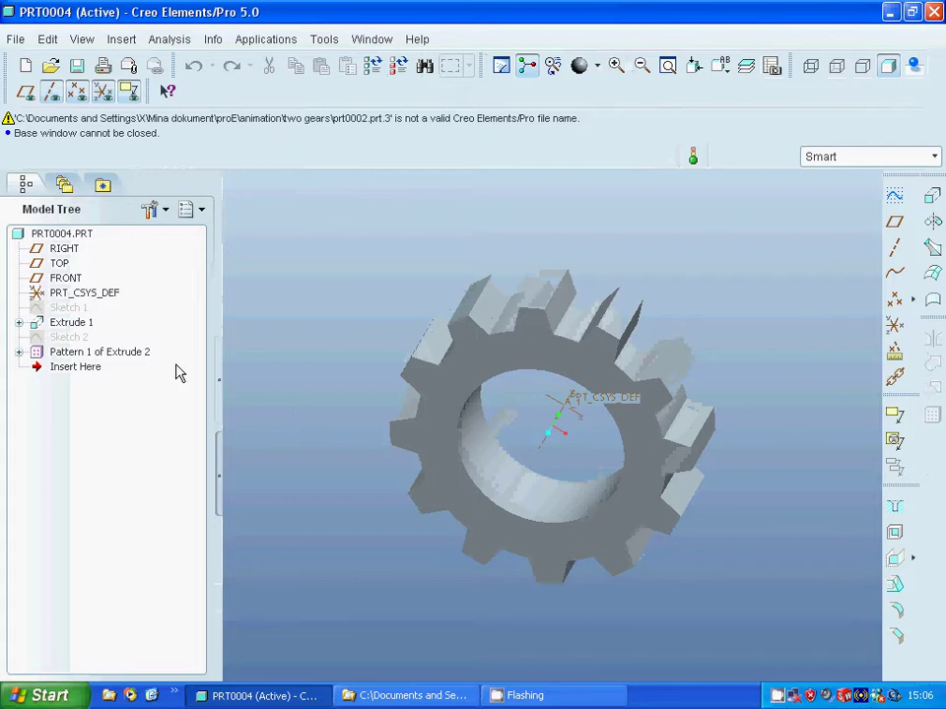
- Inspect the circle diameters in the sketch behind Extrude 1, the gear's ring, and leave the sketch without changes
{"action": "left_click", "coordinate": [19, 323]}
{"action": "right_click", "coordinate": [87, 339]}
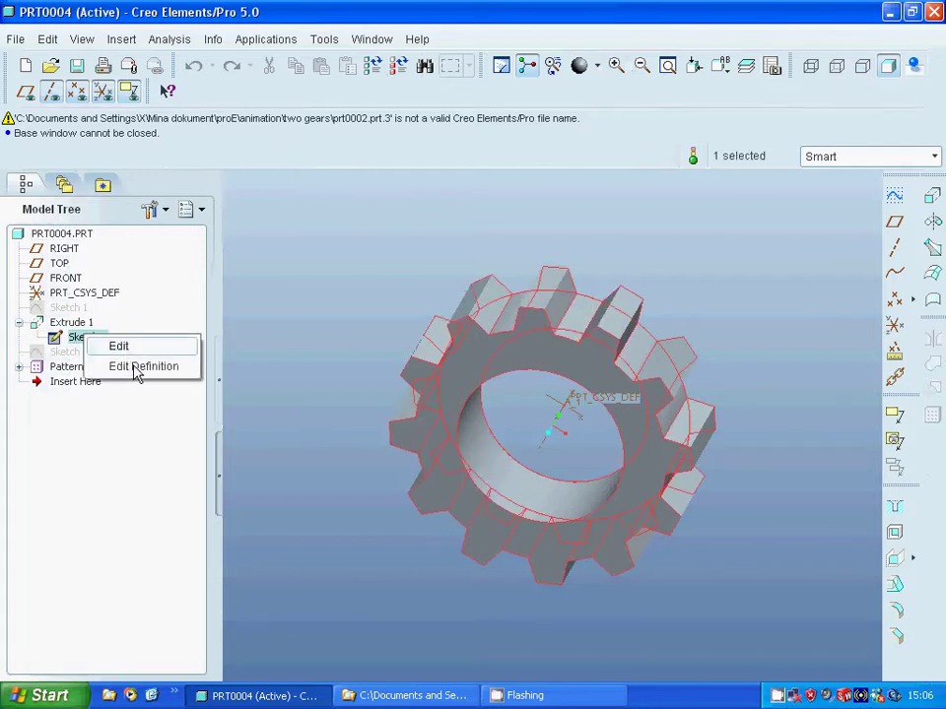
{"action": "left_click", "coordinate": [138, 367]}
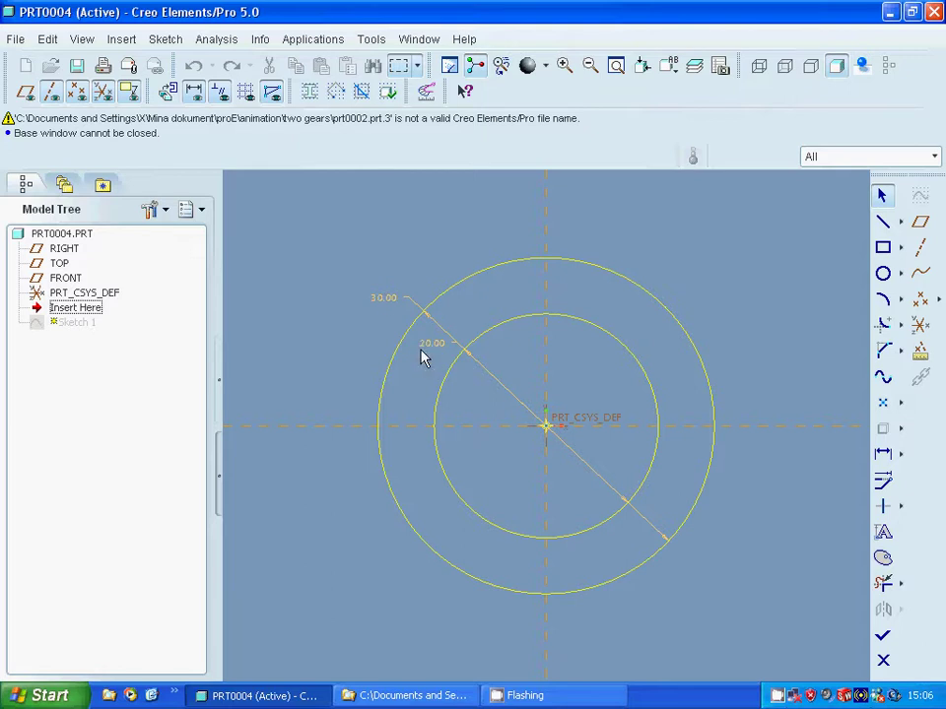
{"action": "left_click", "coordinate": [886, 635]}
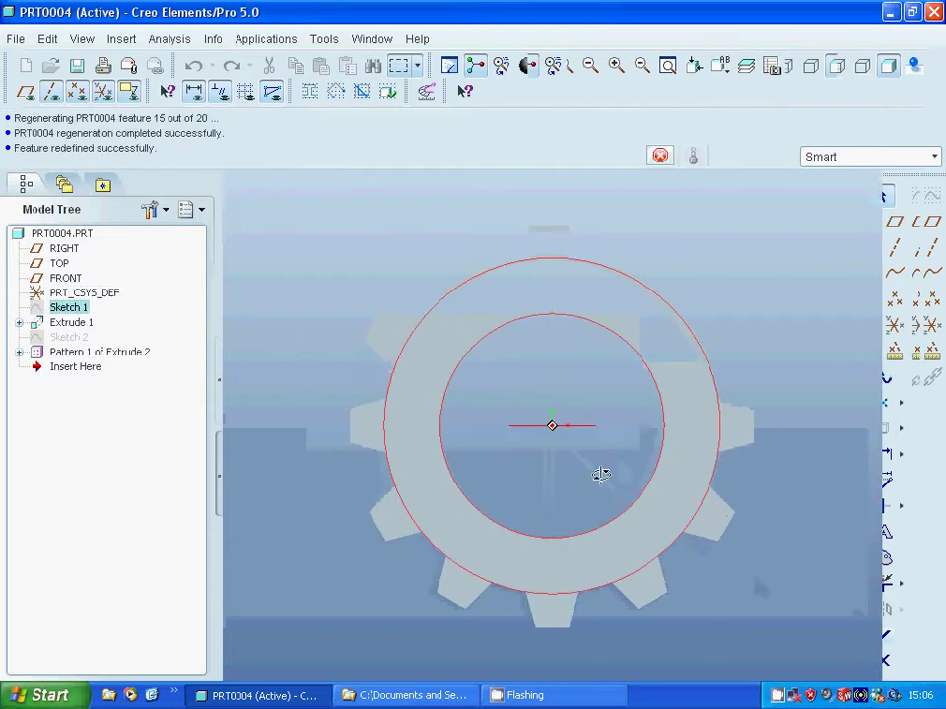
{"action": "middle_click_drag", "start_coordinate": [599, 472], "coordinate": [579, 492]}
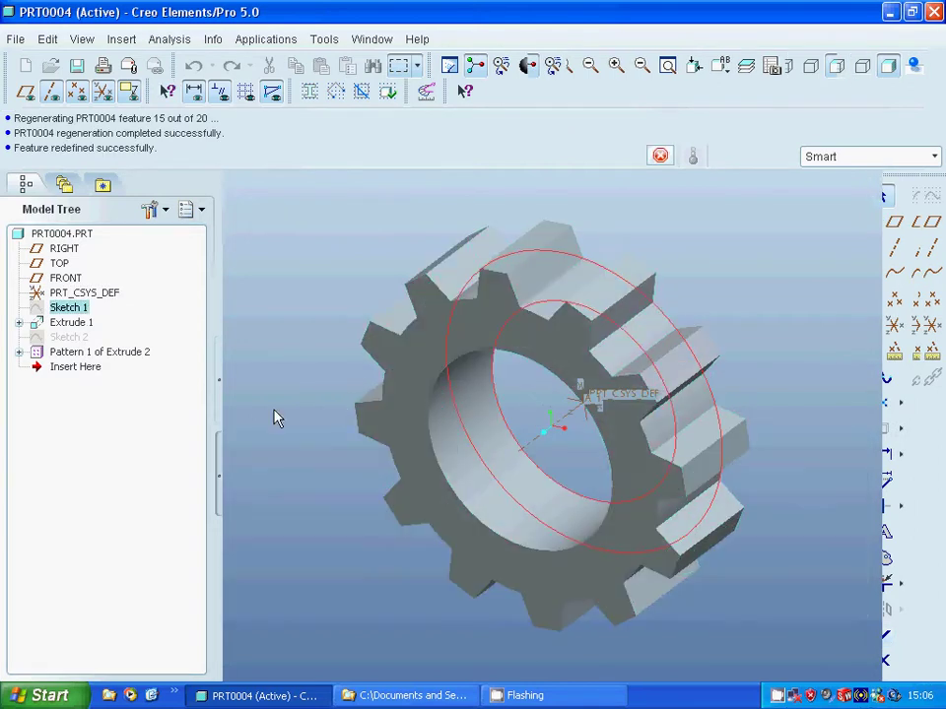
- Examine the tooth profile sketch of the first extrude in the gear's tooth pattern, then quit Sketcher without saving and review the gear
{"action": "left_click", "coordinate": [19, 352]}
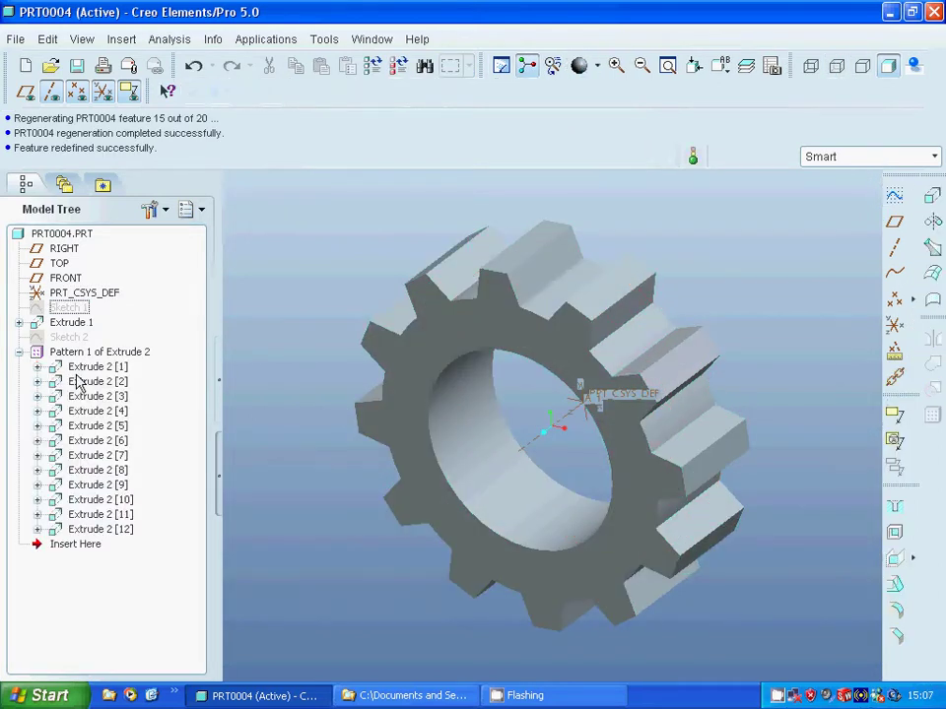
{"action": "left_click", "coordinate": [38, 367]}
{"action": "right_click", "coordinate": [100, 381]}
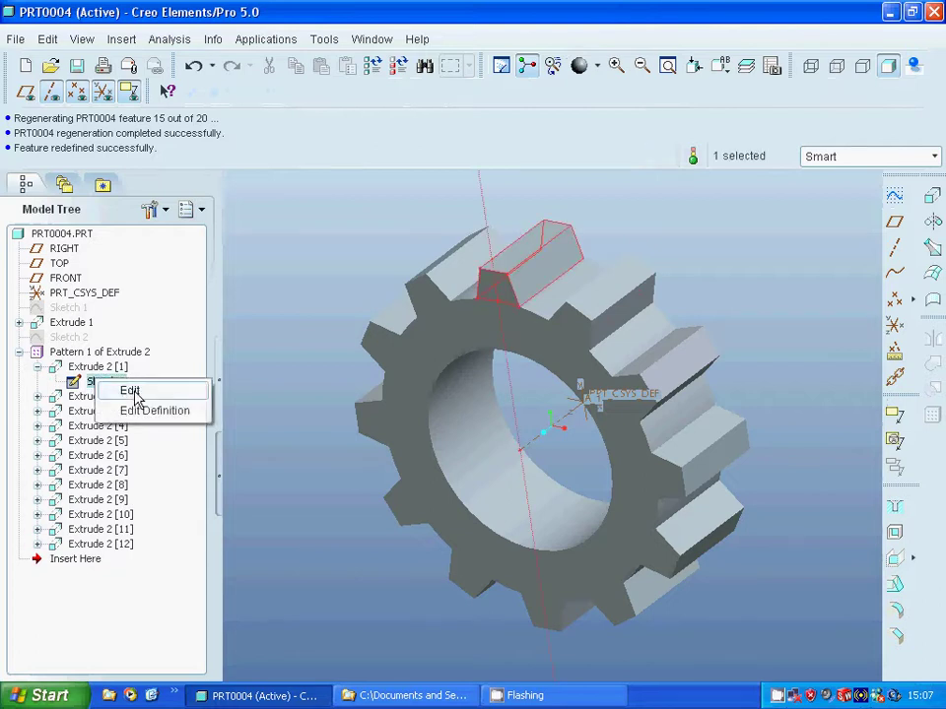
{"action": "left_click", "coordinate": [138, 412]}
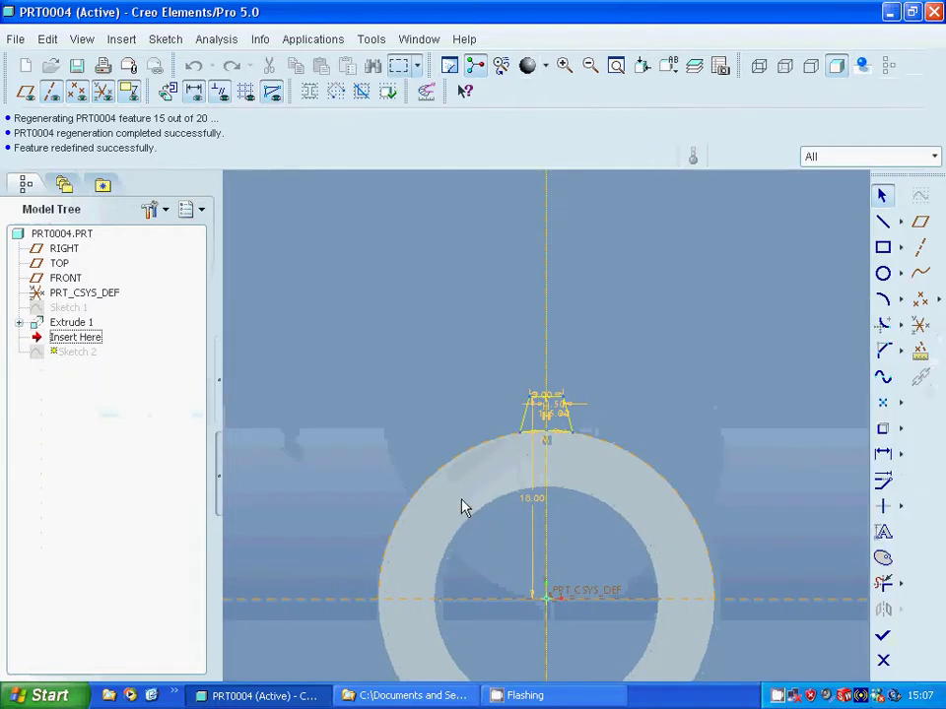
{"action": "left_click", "coordinate": [559, 420]}
{"action": "key", "text": "Delete"}
{"action": "key", "text": "ctrl+z"}
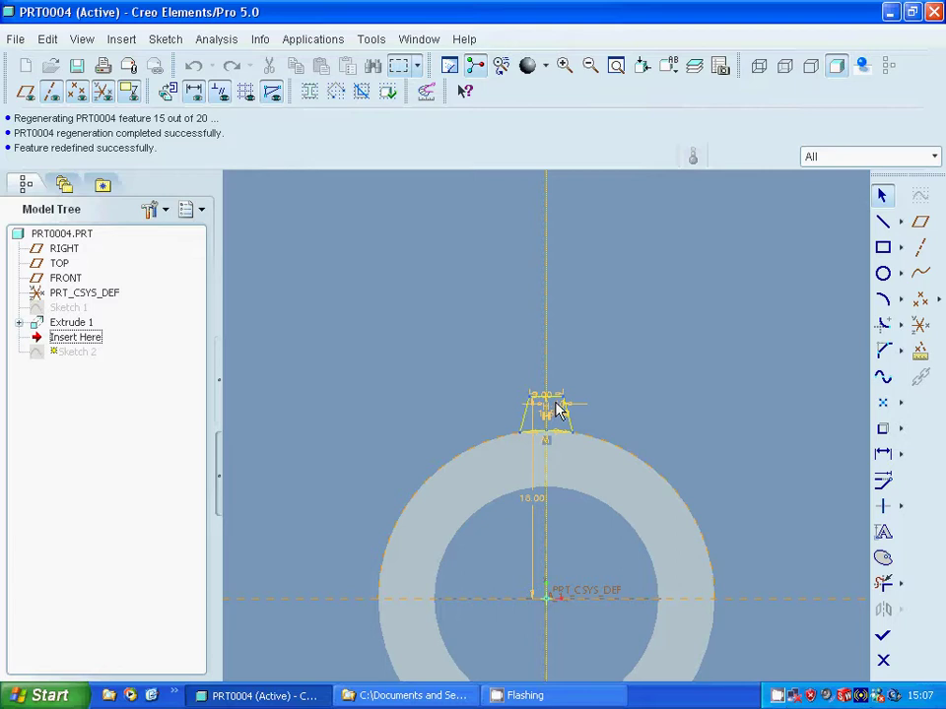
{"action": "left_click", "coordinate": [881, 657]}
{"action": "left_click", "coordinate": [417, 398]}
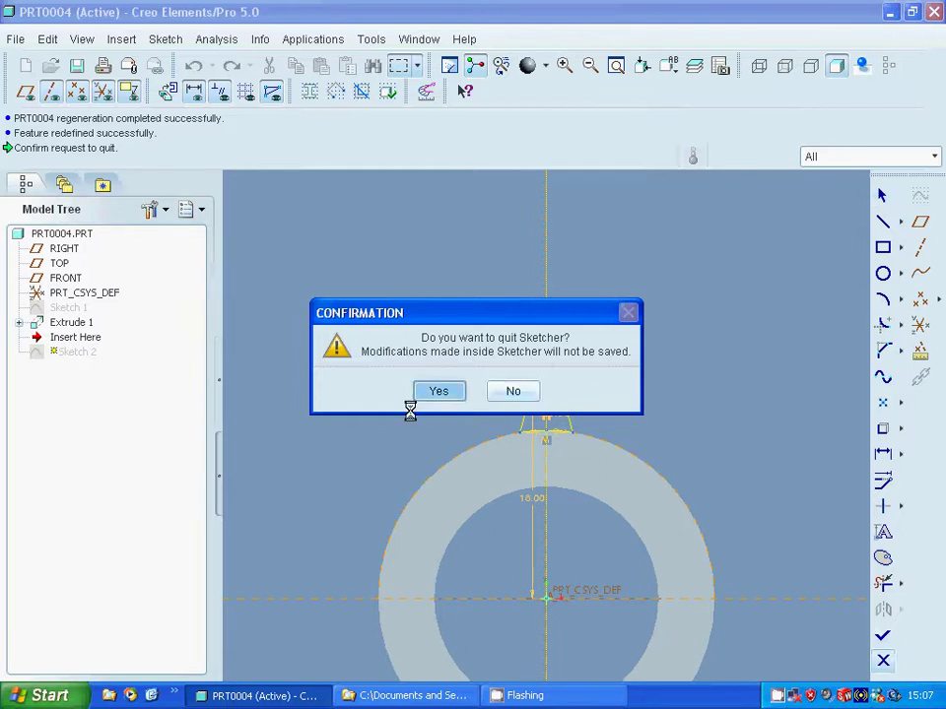
{"action": "mouse_move", "coordinate": [430, 413]}
{"action": "middle_mouse_down"}
{"action": "mouse_move", "coordinate": [364, 464]}
{"action": "mouse_move", "coordinate": [353, 485]}
{"action": "mouse_move", "coordinate": [519, 483]}
{"action": "middle_mouse_up"}
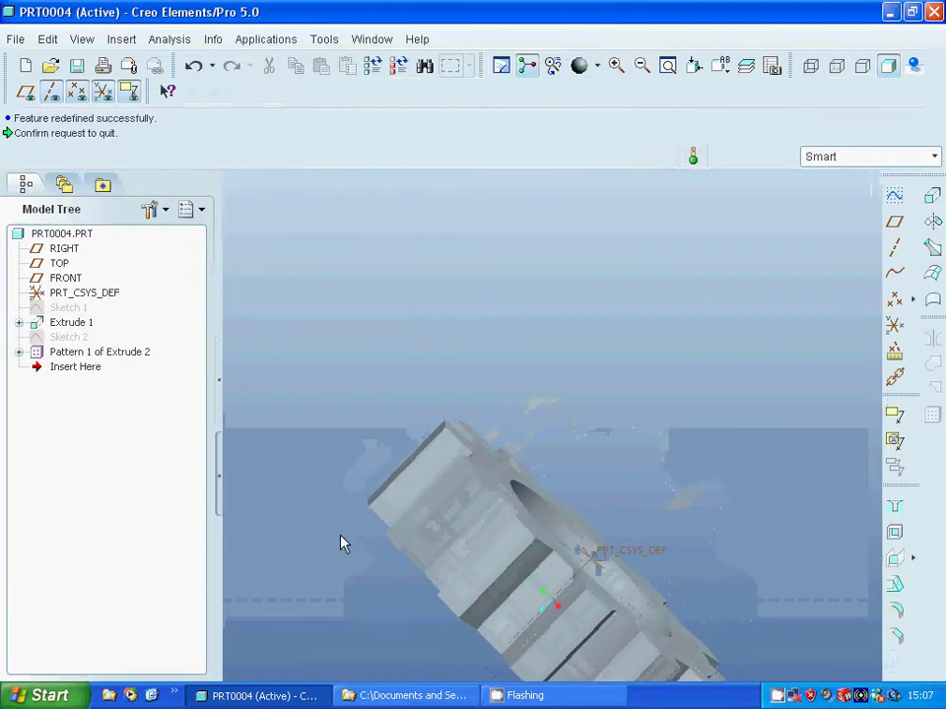
{"action": "key", "text": "ctrl+d"}
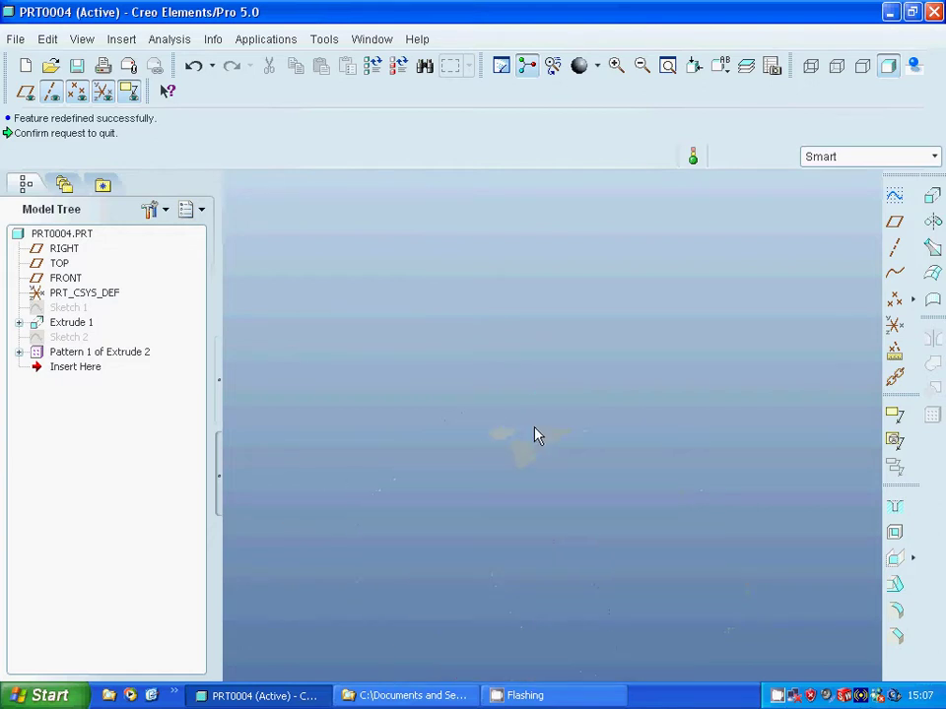
{"action": "scroll", "coordinate": [537, 422], "scroll_direction": "up", "scroll_amount": 2}
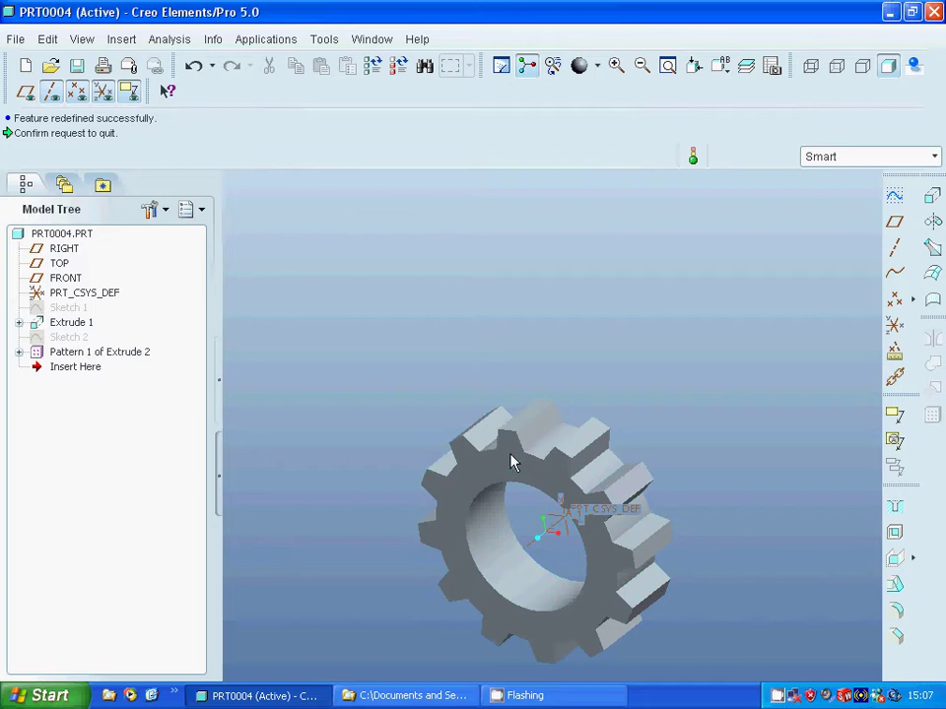
{"action": "middle_click_drag", "start_coordinate": [645, 368], "coordinate": [662, 439]}
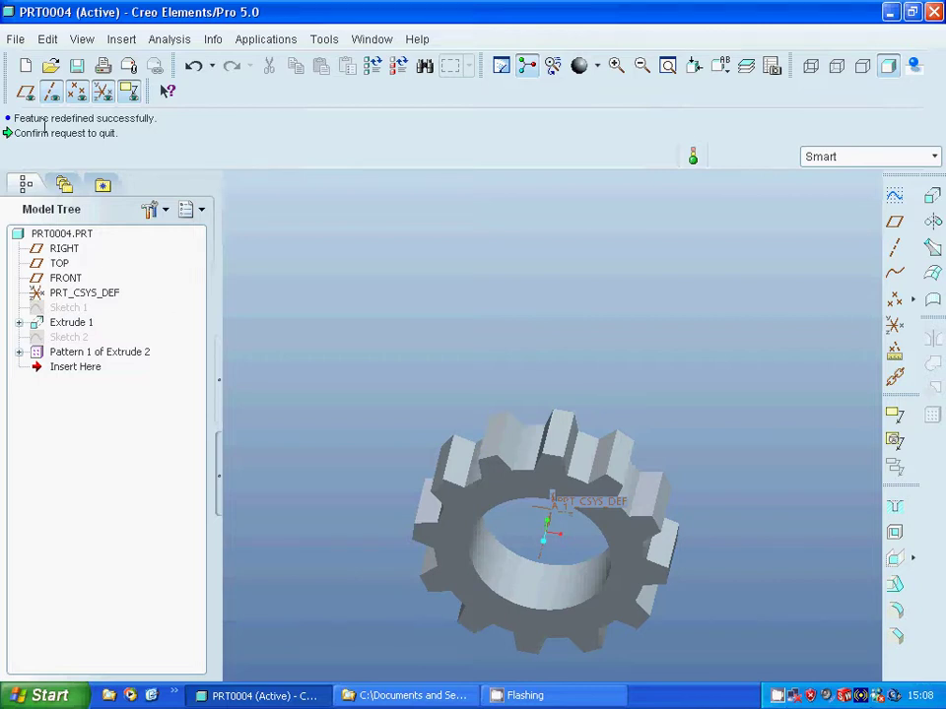
- Close the gear's window and open prt0001.prt from the two gears folder, accepting PRT0005 as its replacement name
{"action": "left_click", "coordinate": [20, 41]}
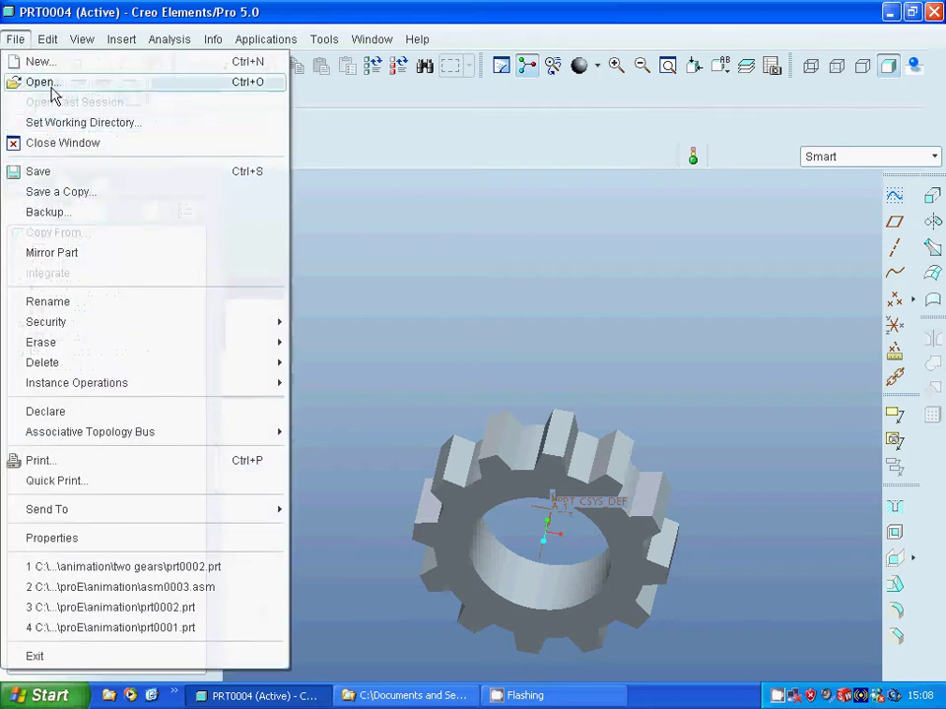
{"action": "left_click", "coordinate": [54, 146]}
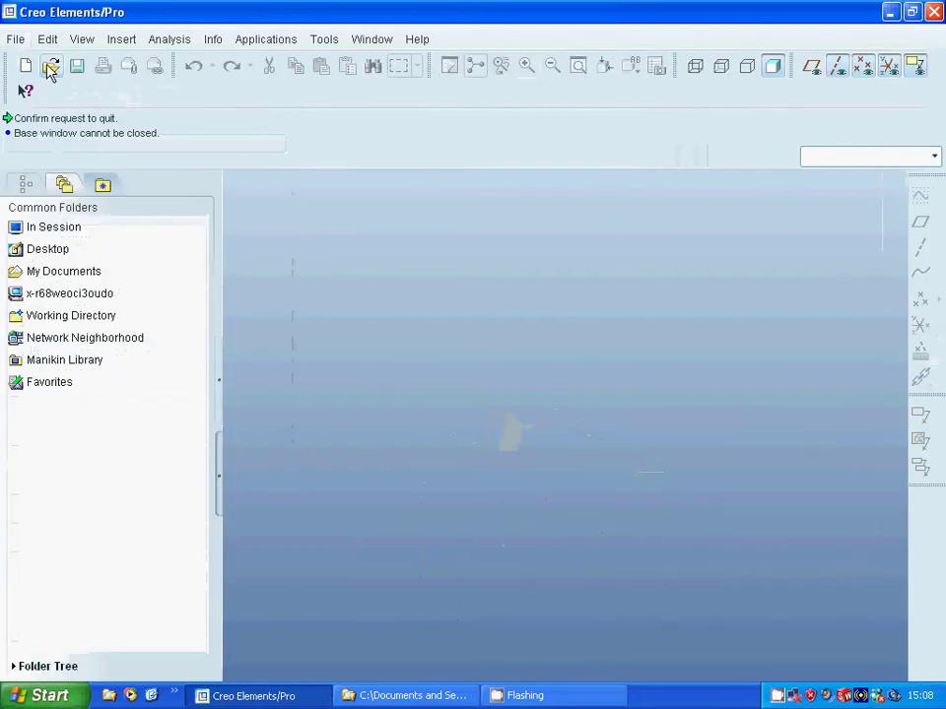
{"action": "left_click", "coordinate": [50, 66]}
{"action": "left_click", "coordinate": [325, 252]}
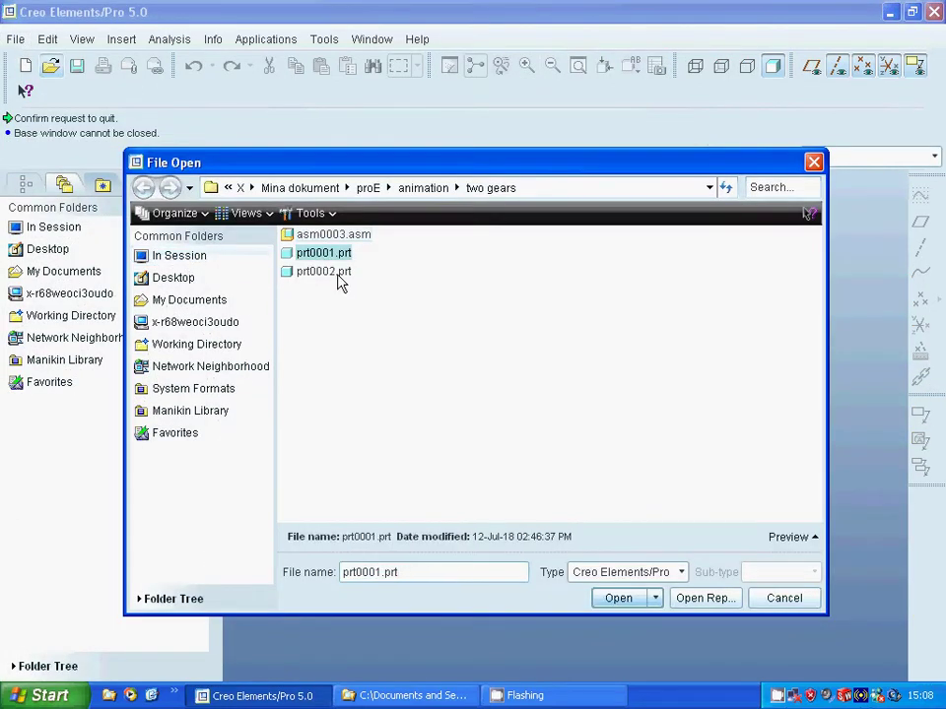
{"action": "left_click", "coordinate": [619, 598]}
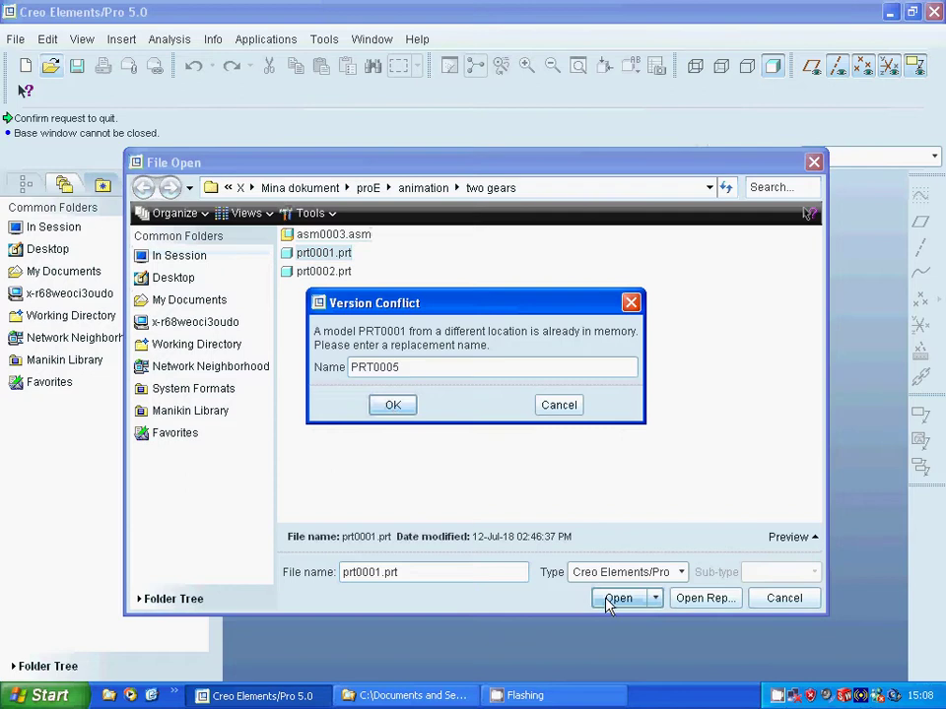
{"action": "left_click", "coordinate": [392, 406]}
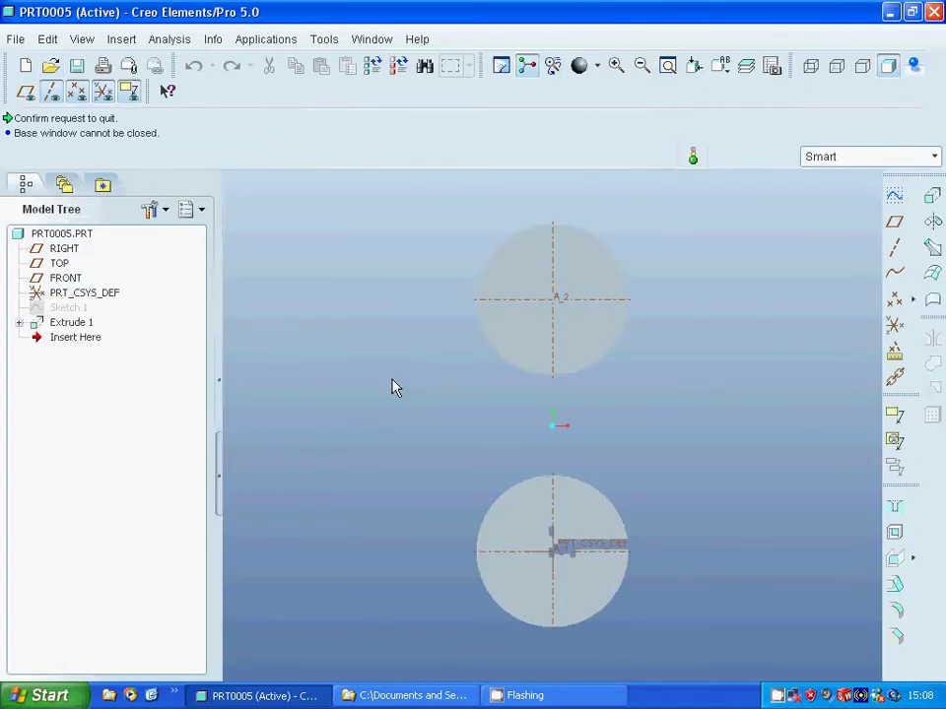
{"action": "key", "text": "ctrl+d"}
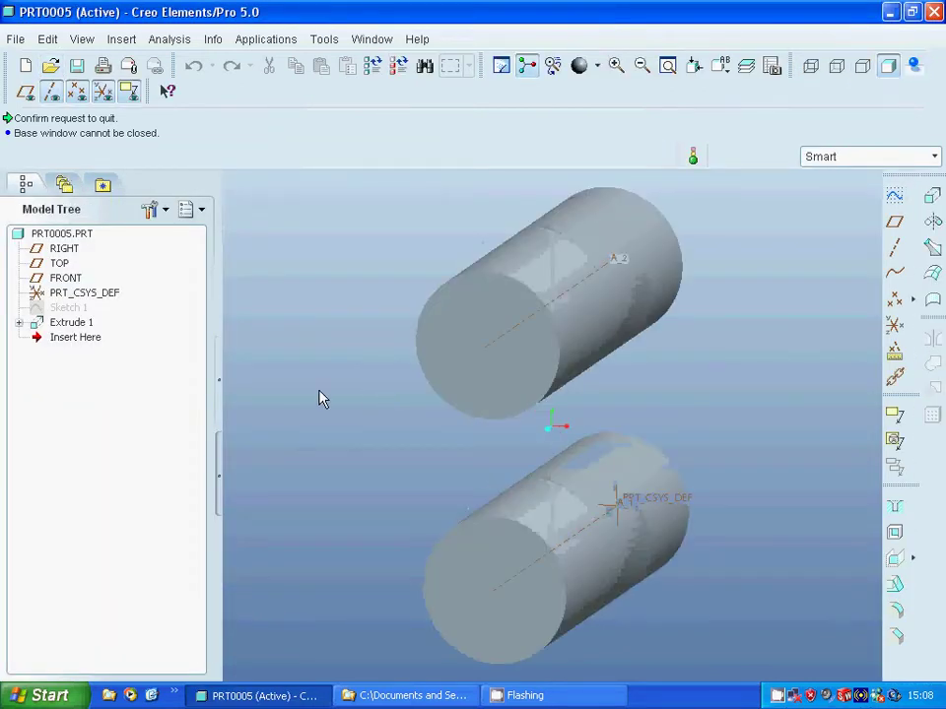
- Redefine the sketch of Extrude 1, setting the centre distance between the two shaft circles to 34, and finish the sketch
{"action": "left_click", "coordinate": [20, 323]}
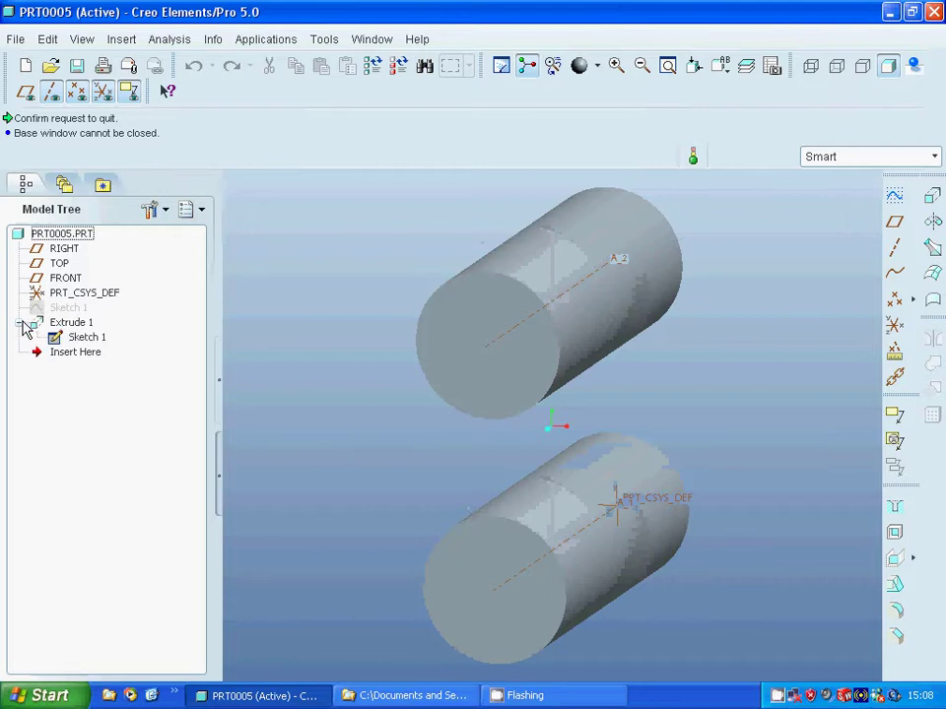
{"action": "right_click", "coordinate": [87, 339]}
{"action": "left_click", "coordinate": [137, 372]}
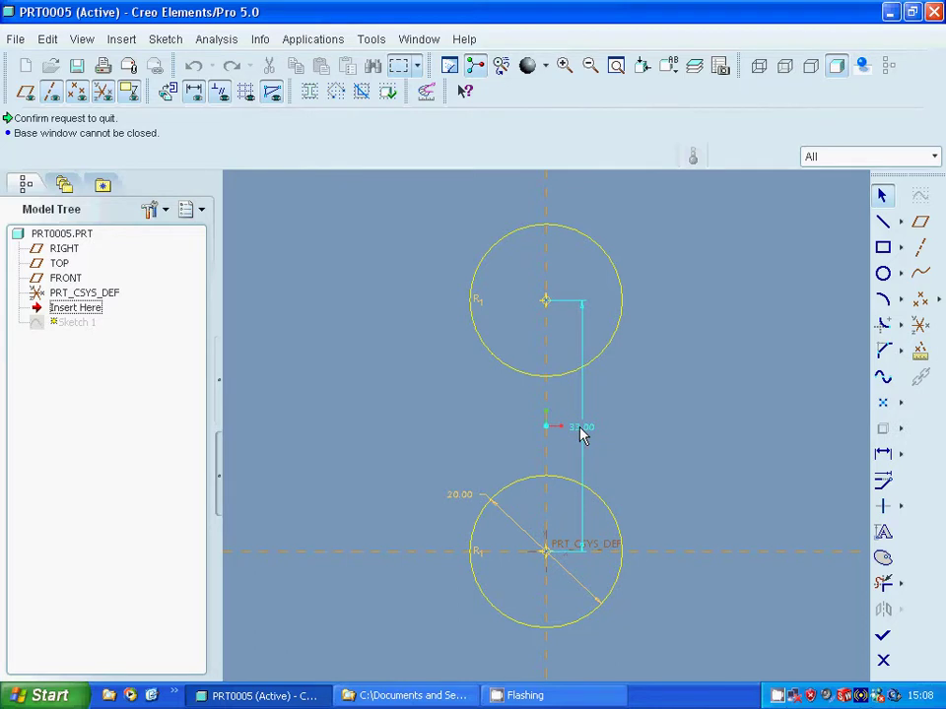
{"action": "double_click", "coordinate": [581, 428]}
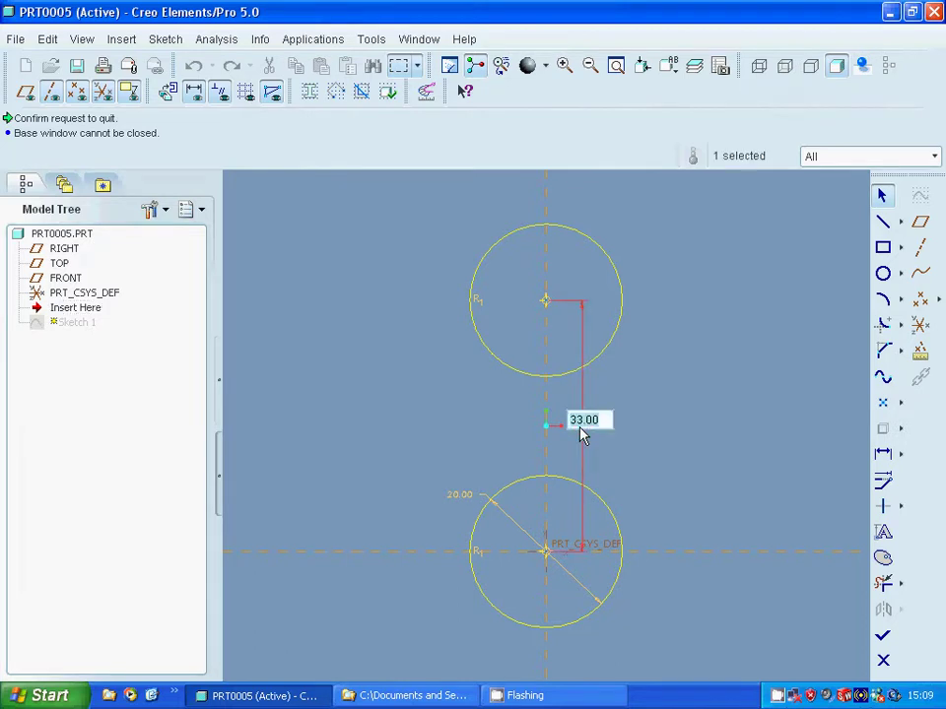
{"action": "type", "text": "34"}
{"action": "key", "text": "Return"}
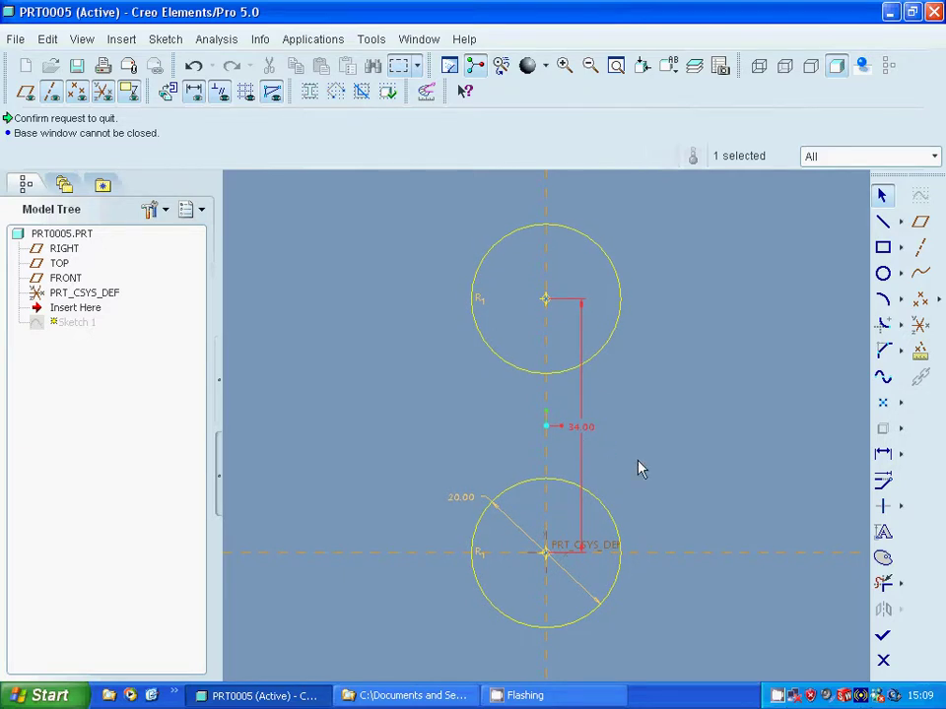
{"action": "left_click", "coordinate": [884, 636]}
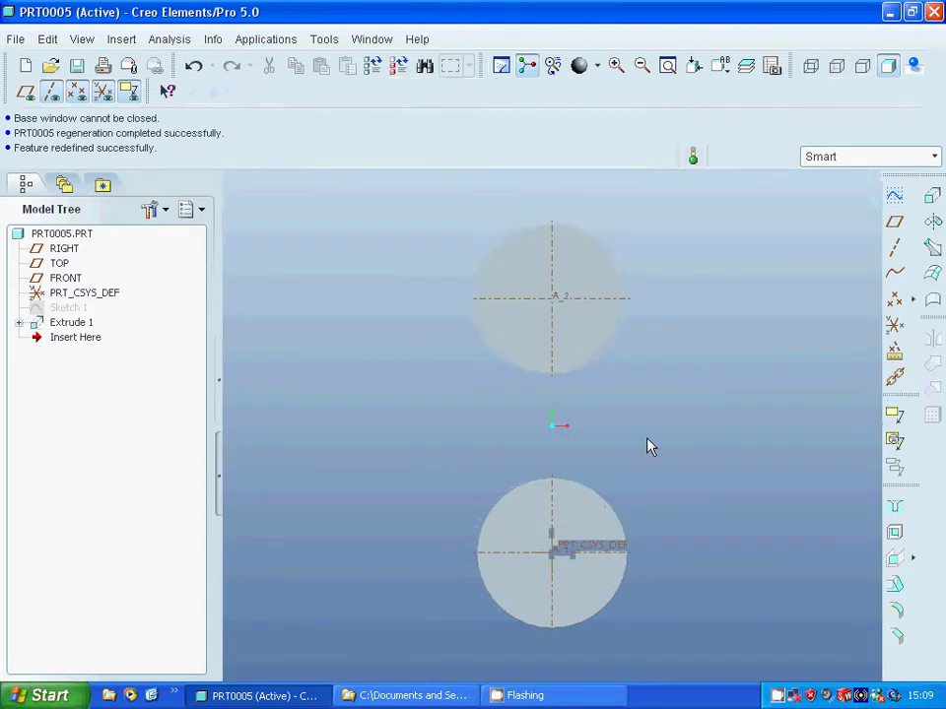
{"action": "key", "text": "ctrl+d"}
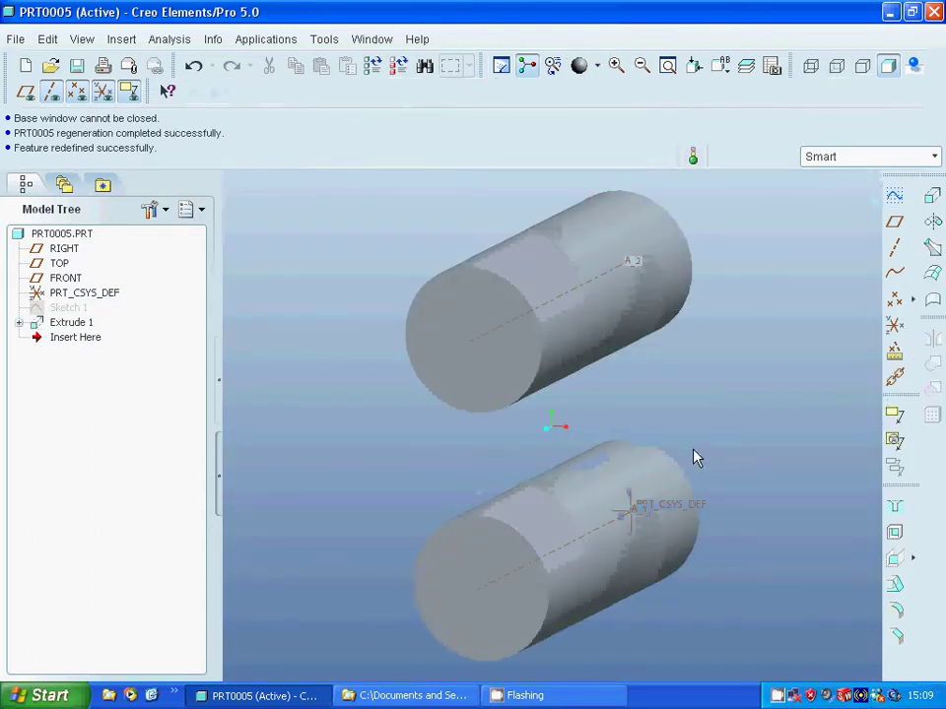
- Save the shaft part as PRT0005.PRT in the two gears folder
{"action": "left_click", "coordinate": [16, 39]}
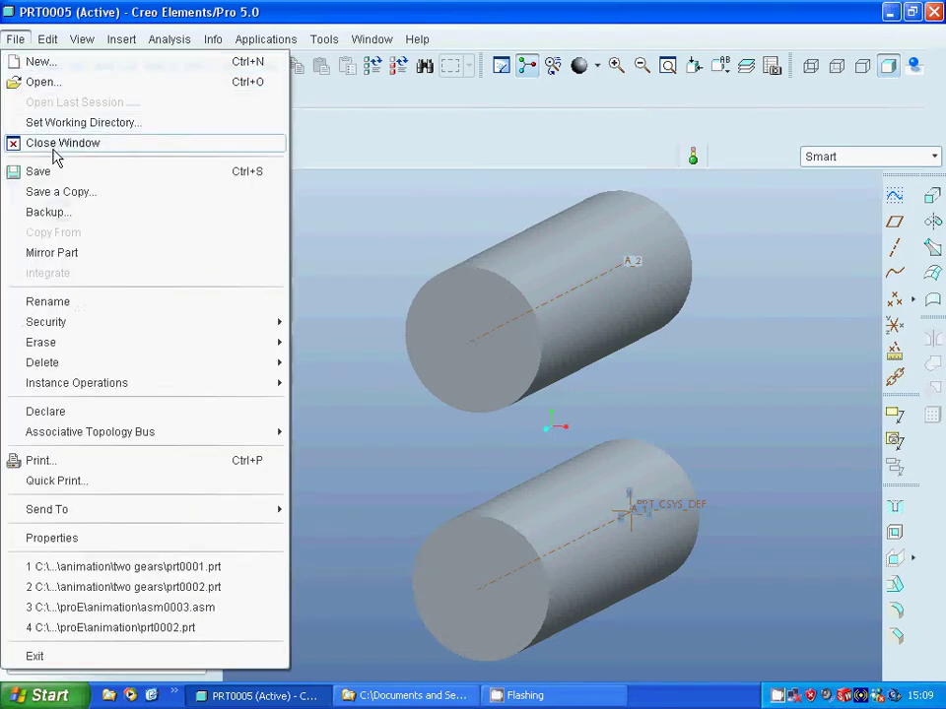
{"action": "left_click", "coordinate": [380, 196]}
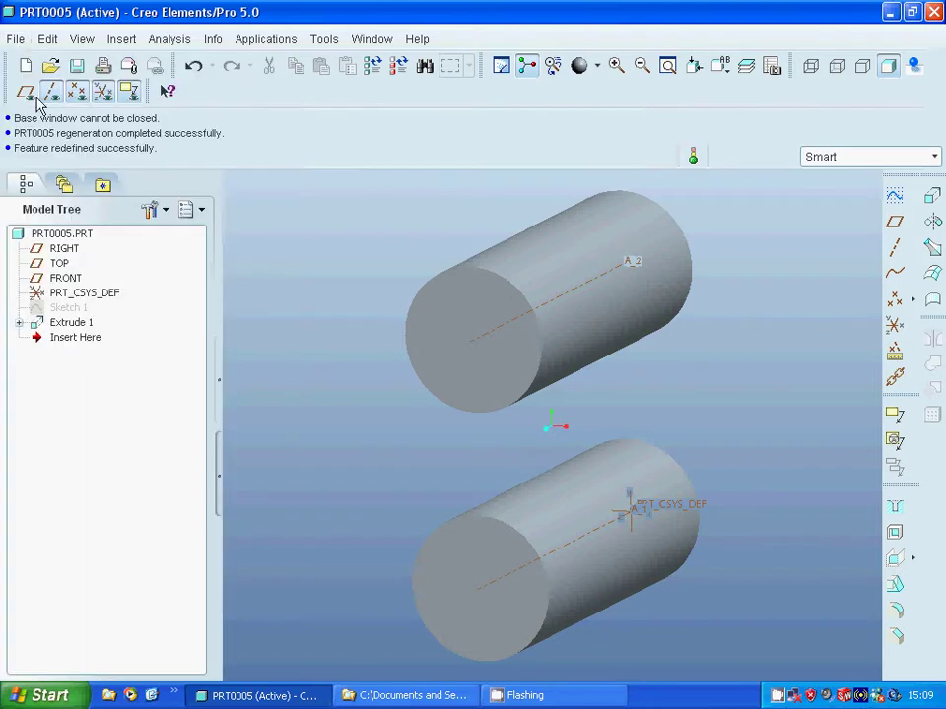
{"action": "left_click", "coordinate": [77, 66]}
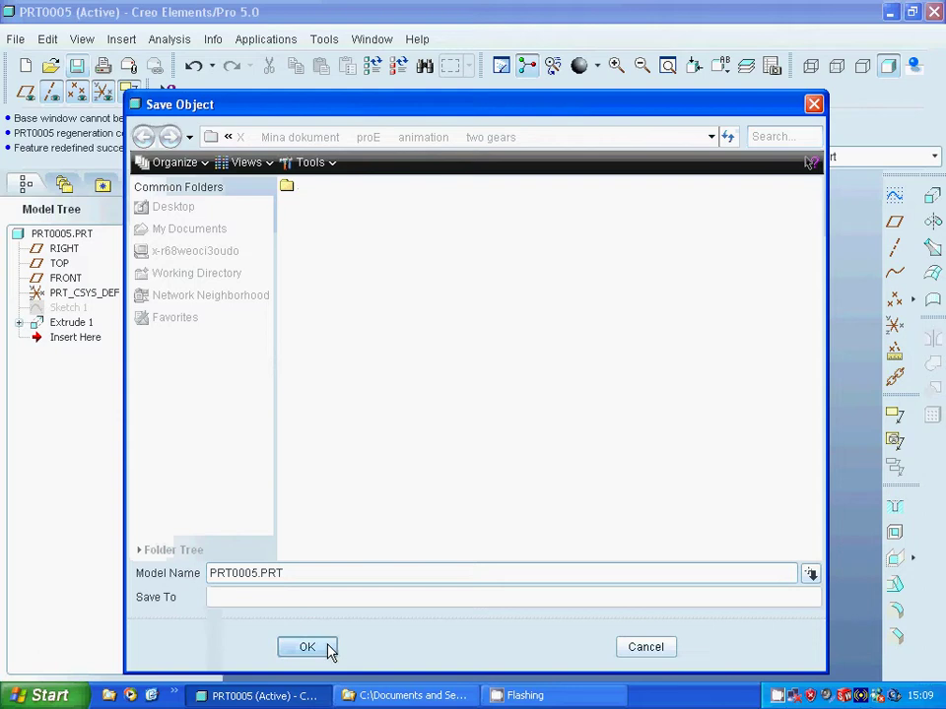
{"action": "left_click", "coordinate": [326, 648]}
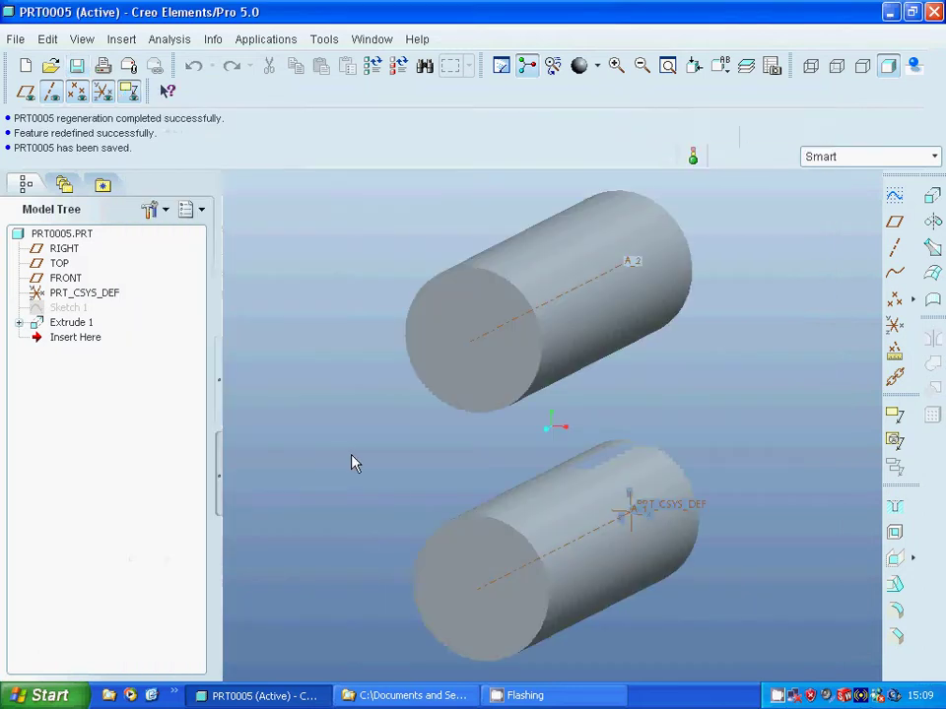
- Close the shaft part's window and create a new design assembly named asm0006 using the default template, keeping datum planes hidden
{"action": "left_click", "coordinate": [16, 42]}
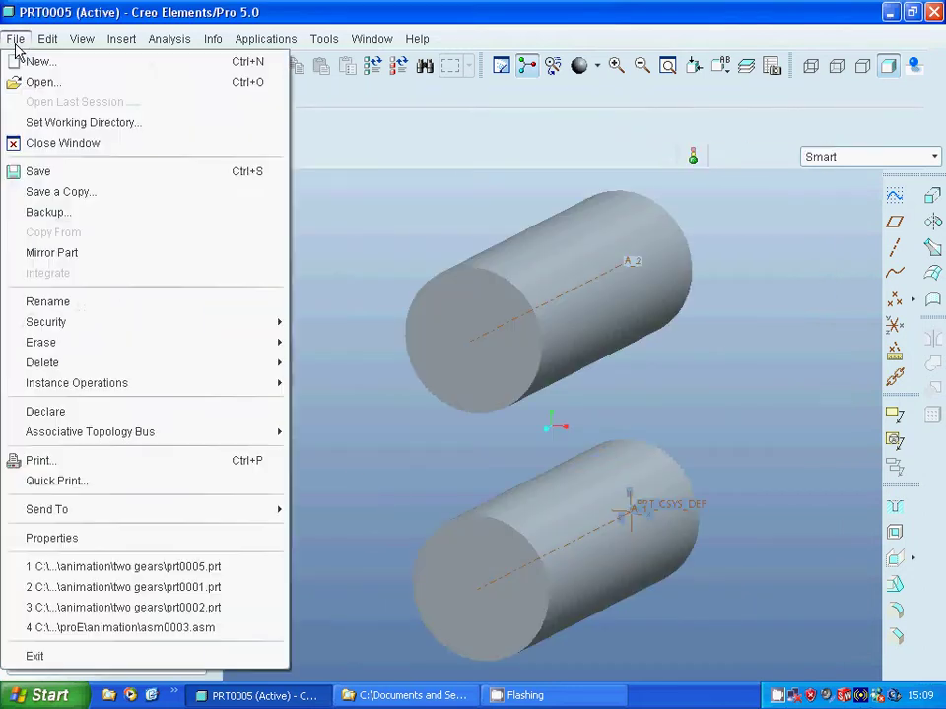
{"action": "left_click", "coordinate": [43, 145]}
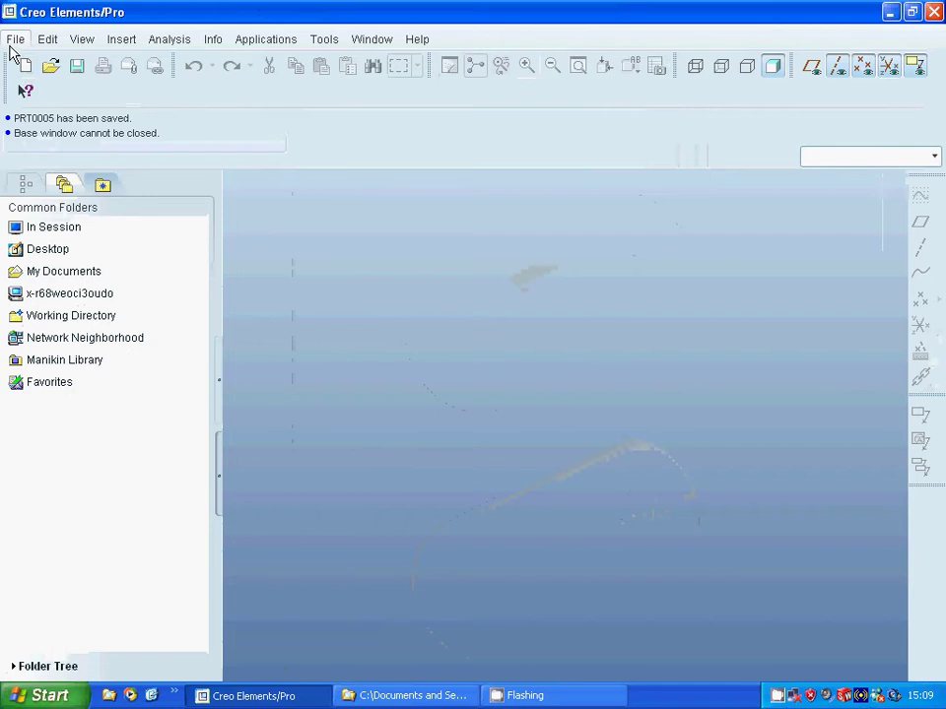
{"action": "left_click", "coordinate": [14, 42]}
{"action": "left_click", "coordinate": [40, 61]}
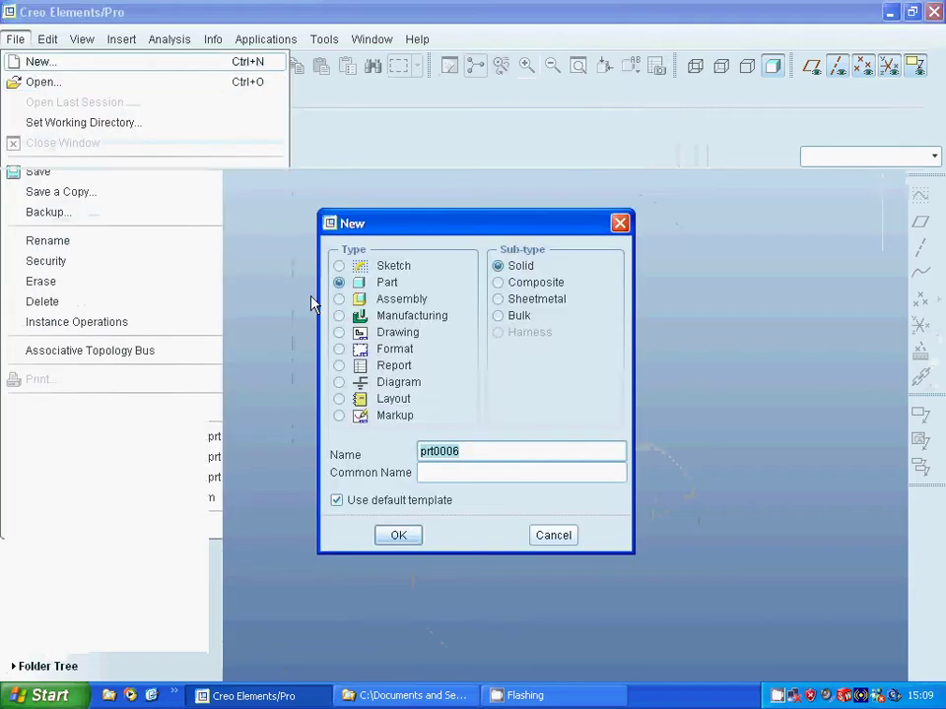
{"action": "left_click", "coordinate": [339, 299]}
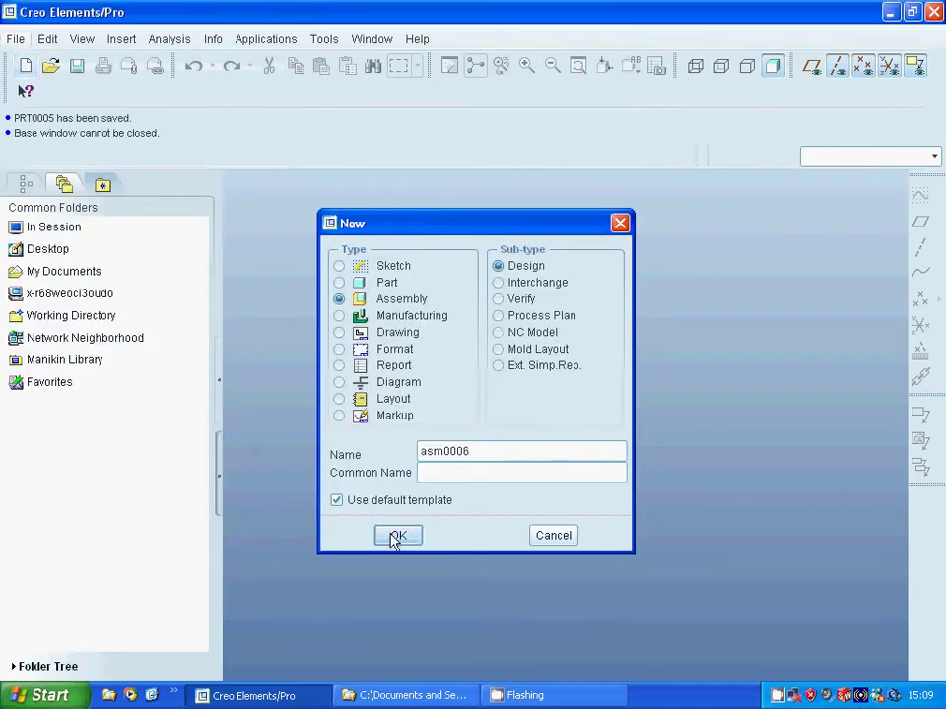
{"action": "left_click", "coordinate": [397, 536]}
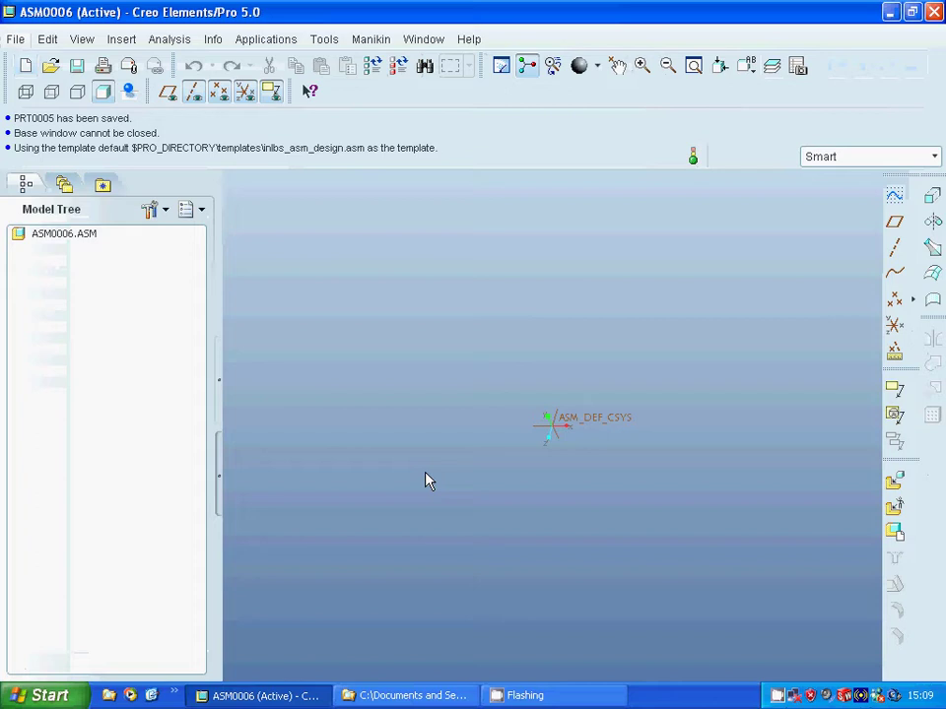
{"action": "left_click", "coordinate": [167, 92]}
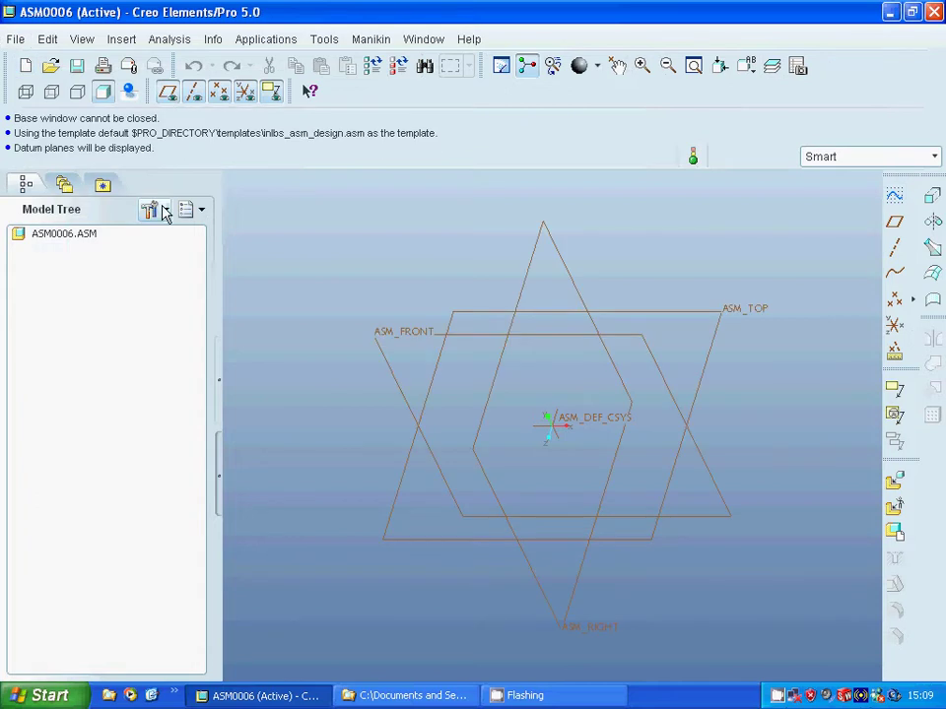
{"action": "left_click", "coordinate": [167, 91]}
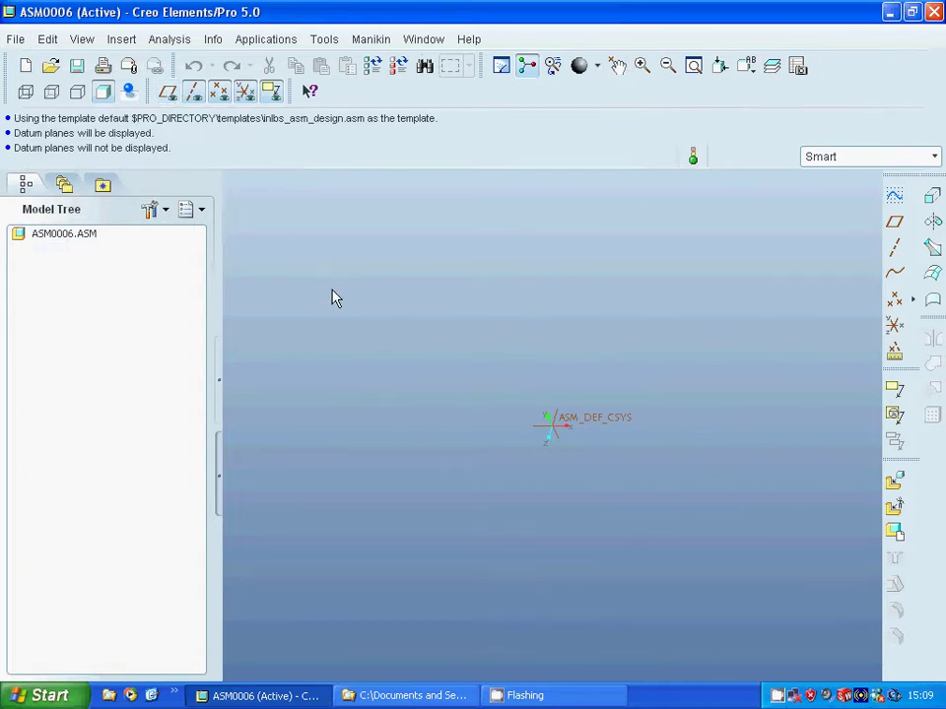
- Assemble prt0005.prt from the two gears folder, constraining its coordinate system to the assembly's default coordinate system
{"action": "left_click", "coordinate": [894, 483]}
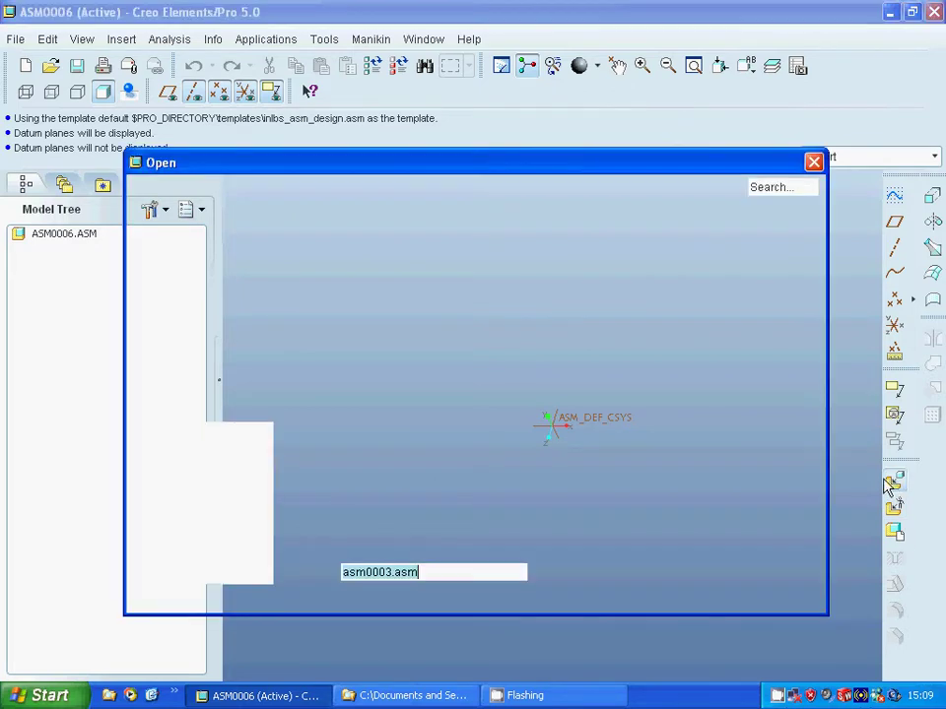
{"action": "left_click", "coordinate": [320, 292]}
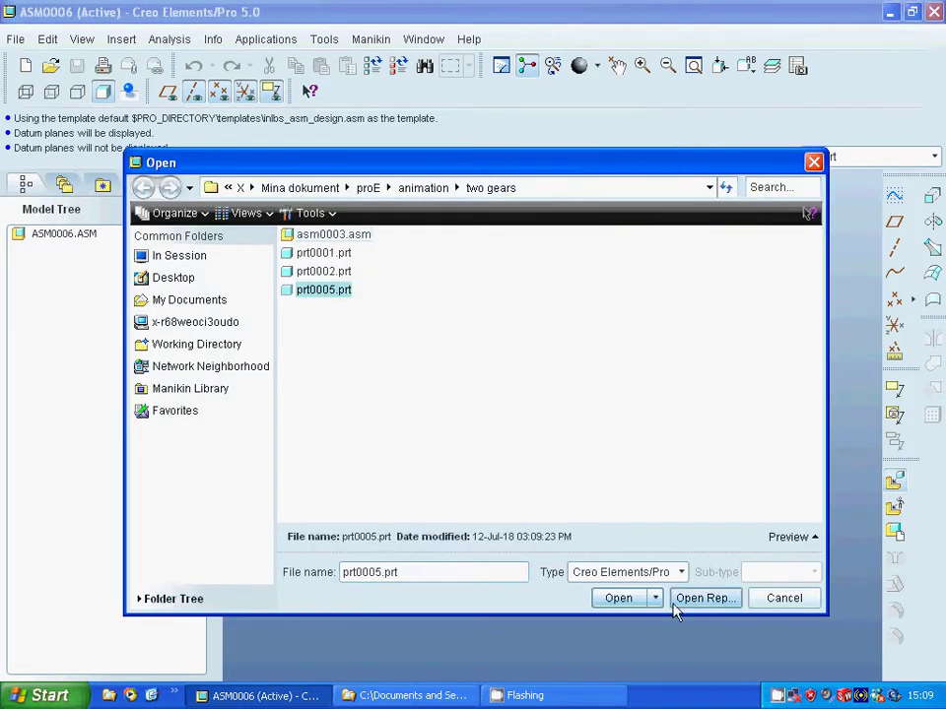
{"action": "left_click", "coordinate": [618, 597]}
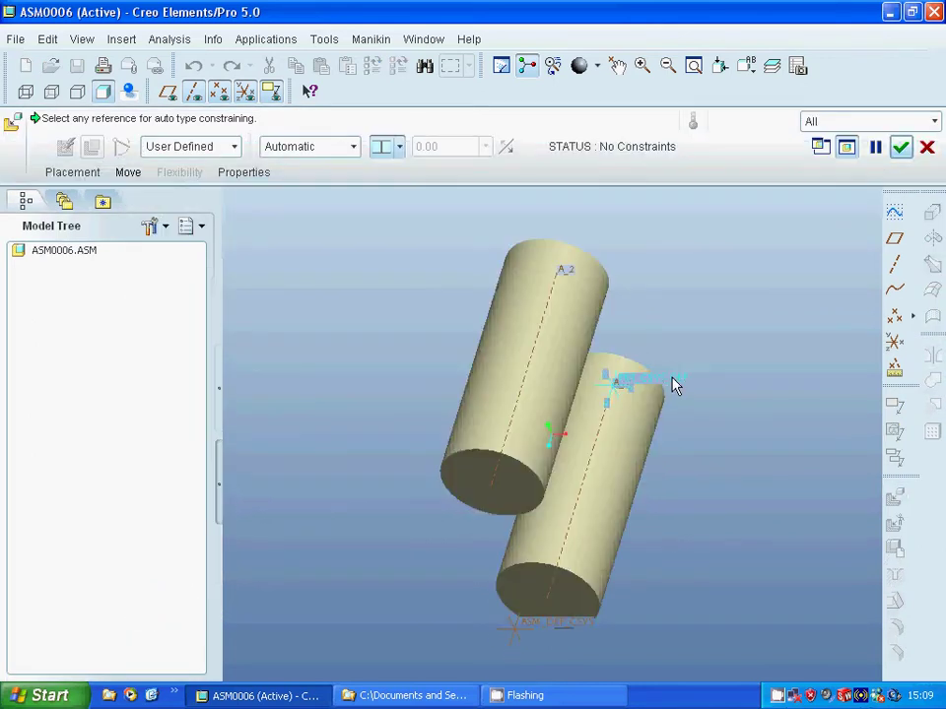
{"action": "left_click", "coordinate": [674, 384]}
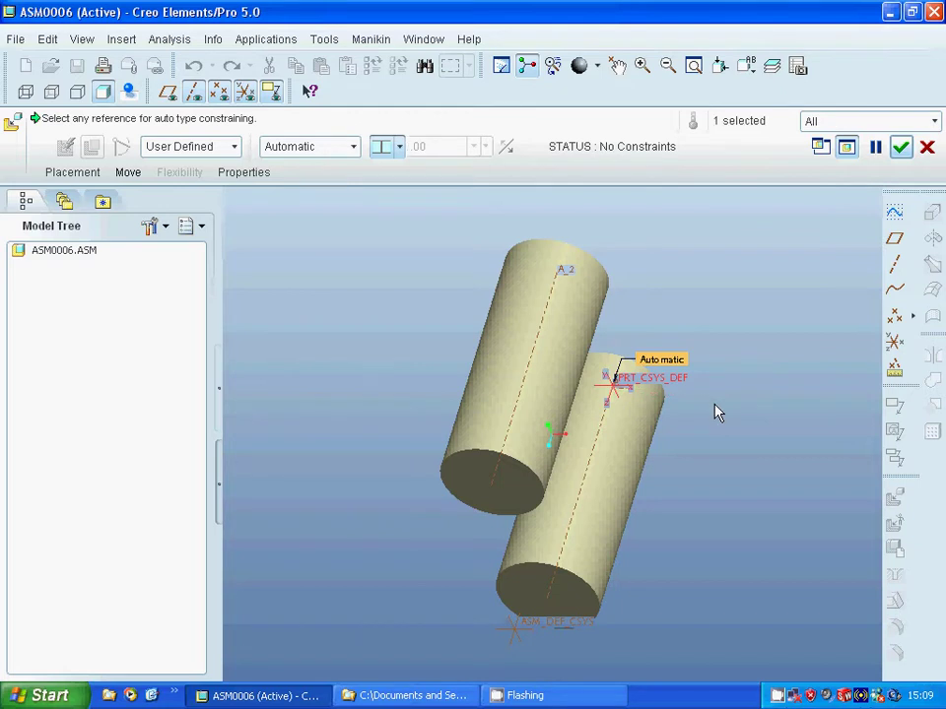
{"action": "left_click", "coordinate": [557, 631]}
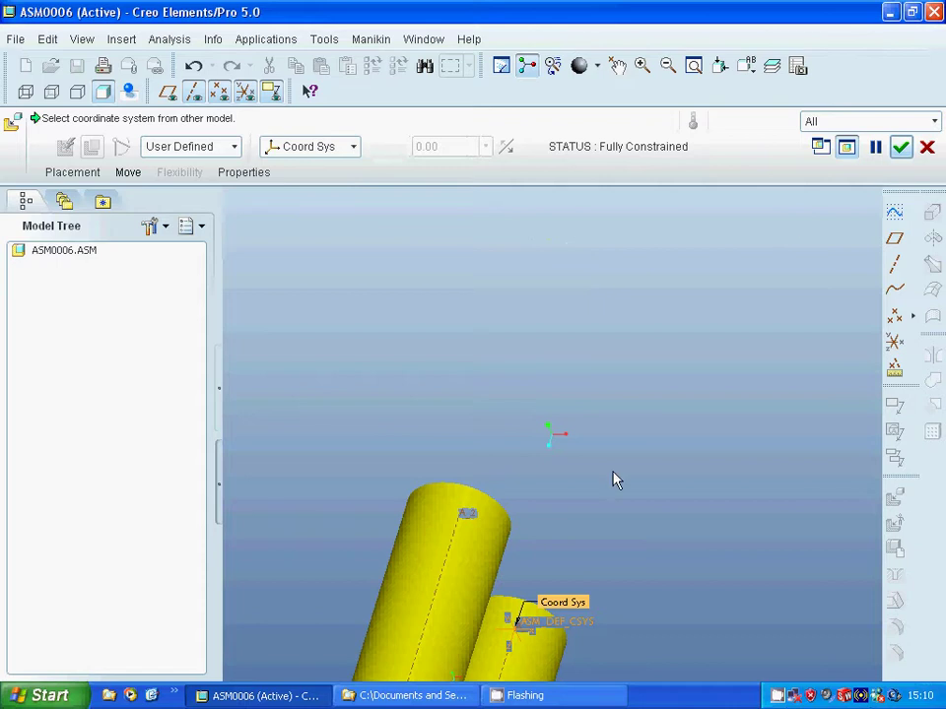
{"action": "left_click", "coordinate": [900, 147]}
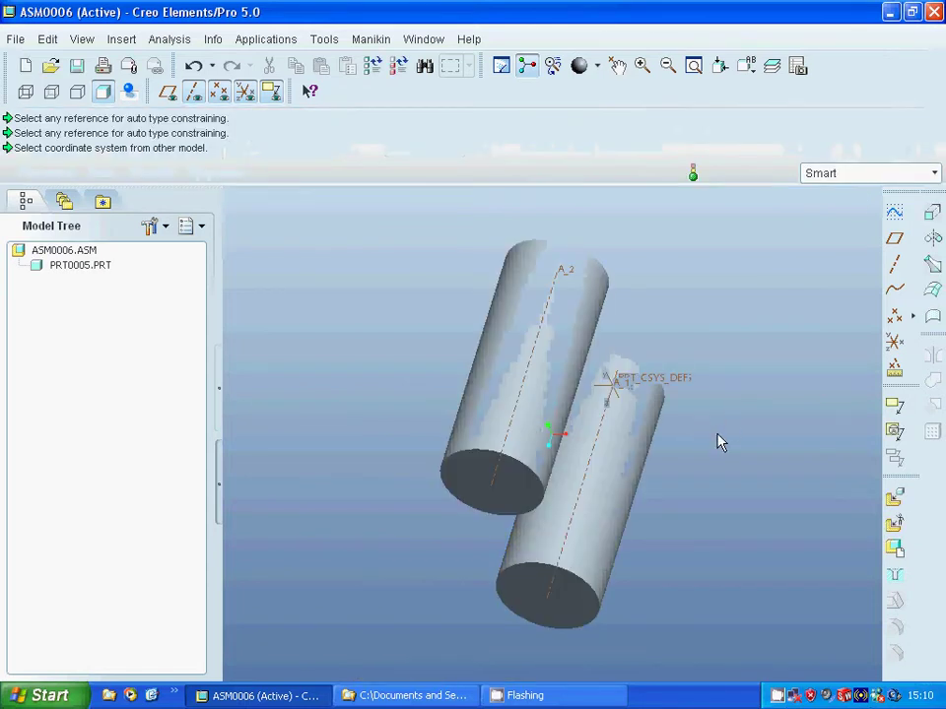
- Insert gear prt0002.prt into the assembly with a Pin connection and align its bore with the cylindrical surface of the A_2 shaft
{"action": "middle_click_drag", "start_coordinate": [718, 443], "coordinate": [695, 446]}
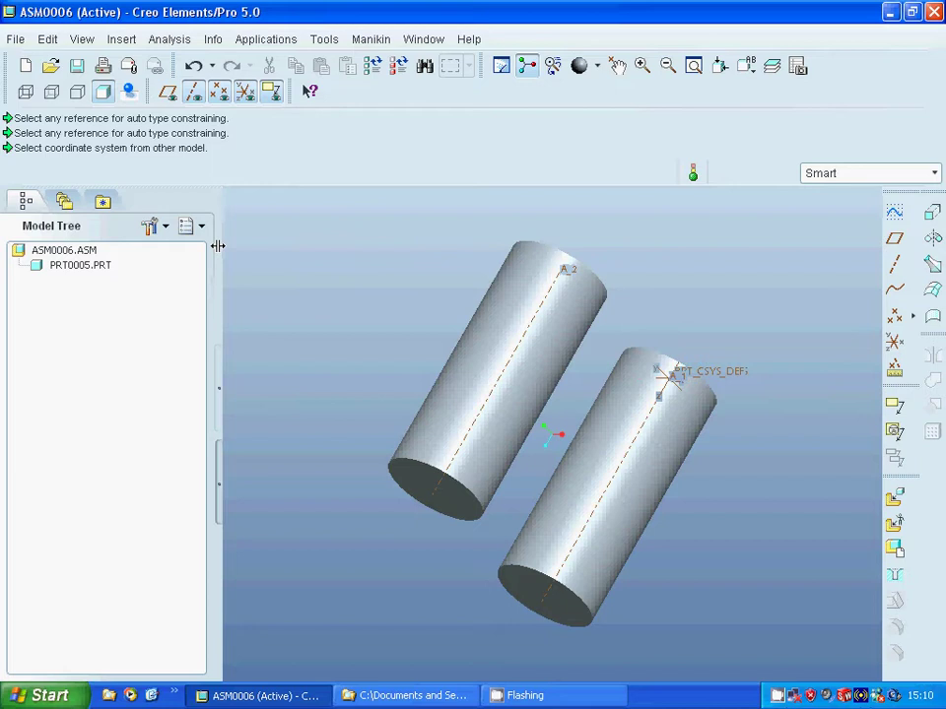
{"action": "left_click", "coordinate": [892, 505]}
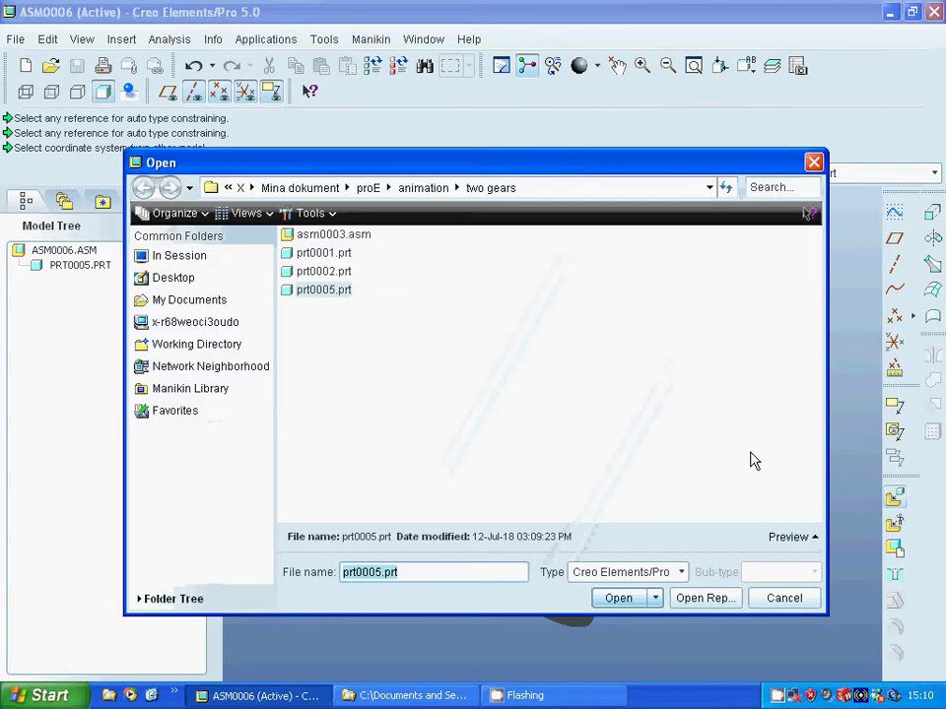
{"action": "left_click", "coordinate": [313, 272]}
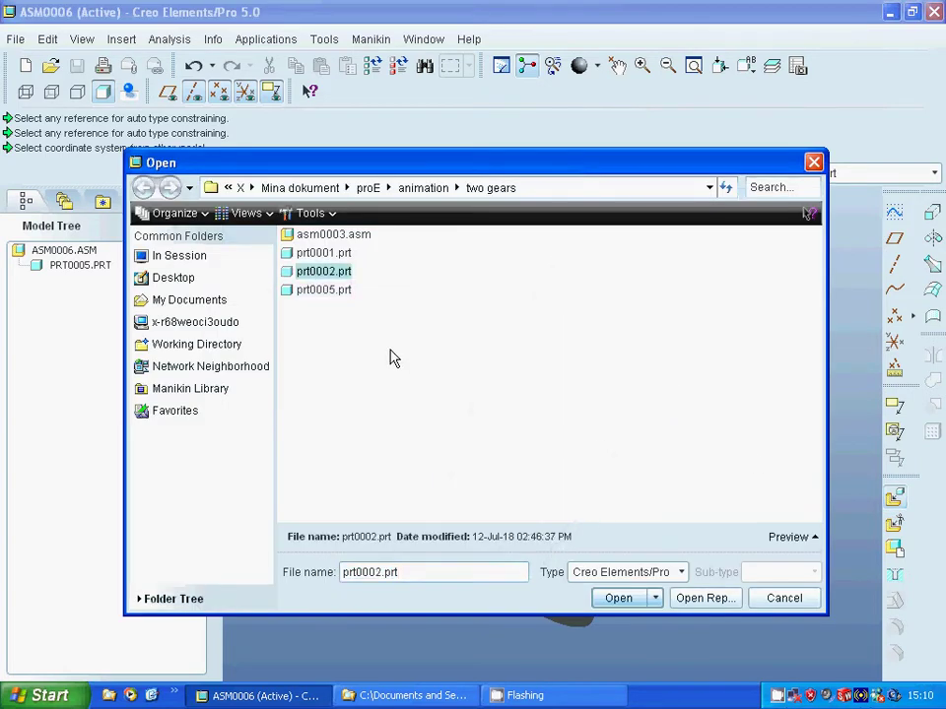
{"action": "left_click", "coordinate": [618, 599]}
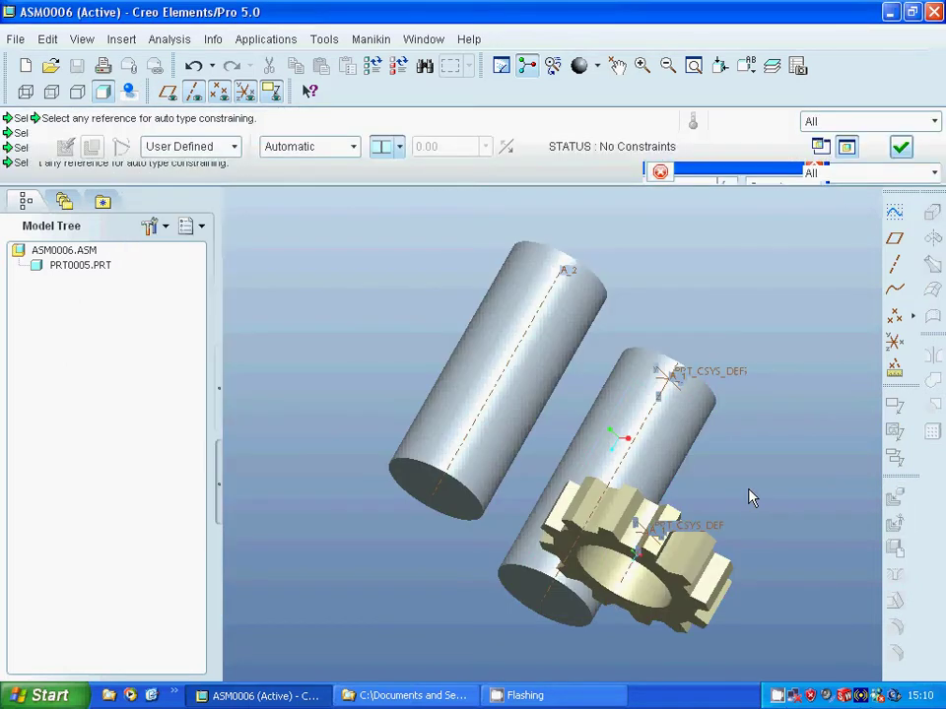
{"action": "left_click", "coordinate": [233, 147]}
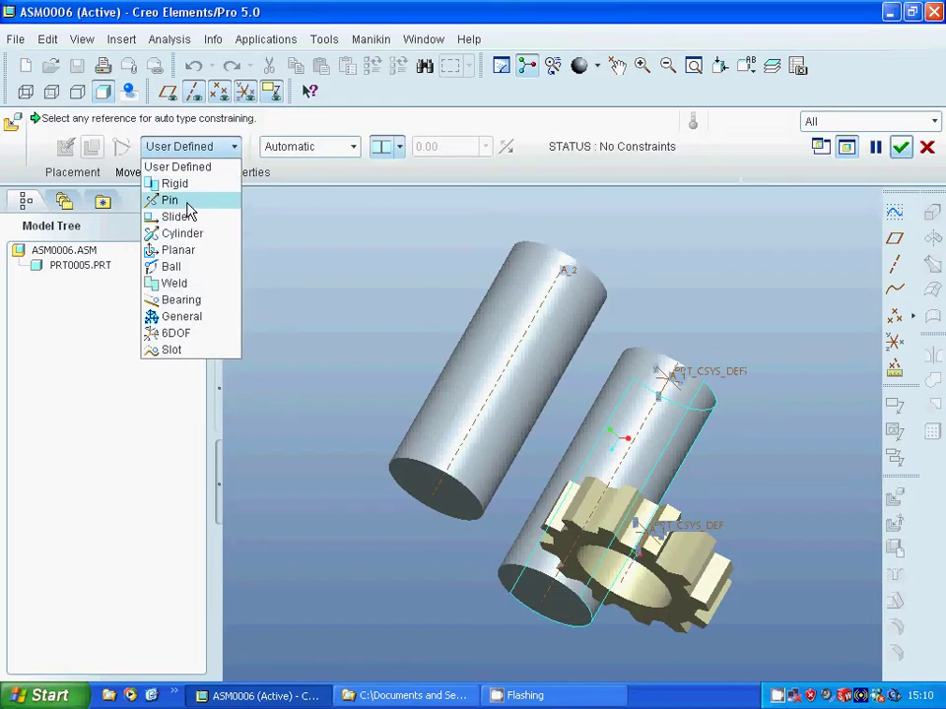
{"action": "left_click", "coordinate": [182, 201]}
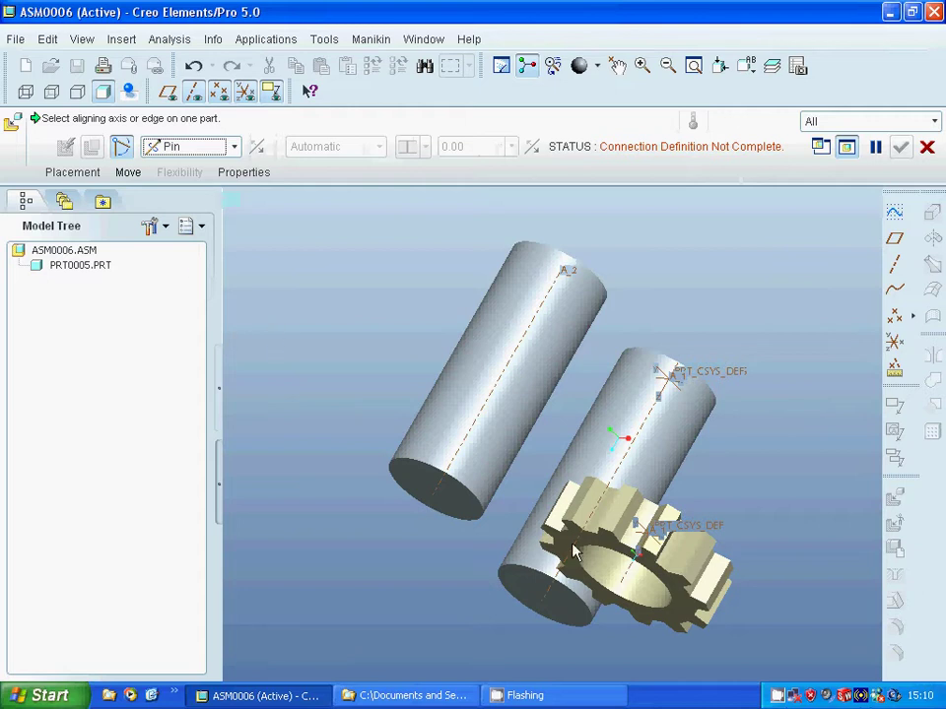
{"action": "left_click", "coordinate": [653, 557]}
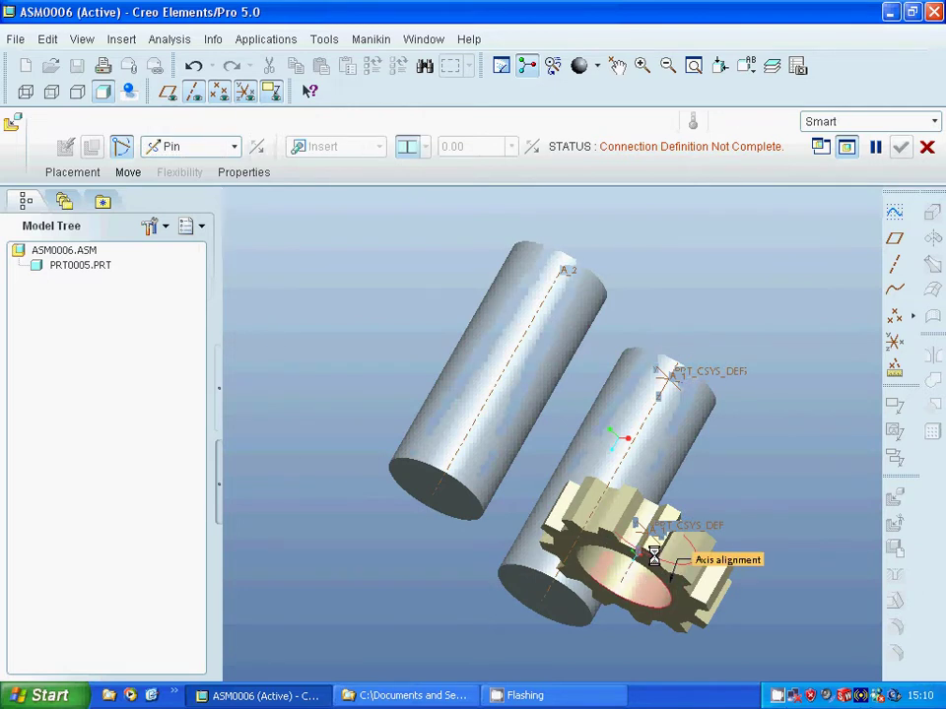
{"action": "left_click", "coordinate": [549, 379]}
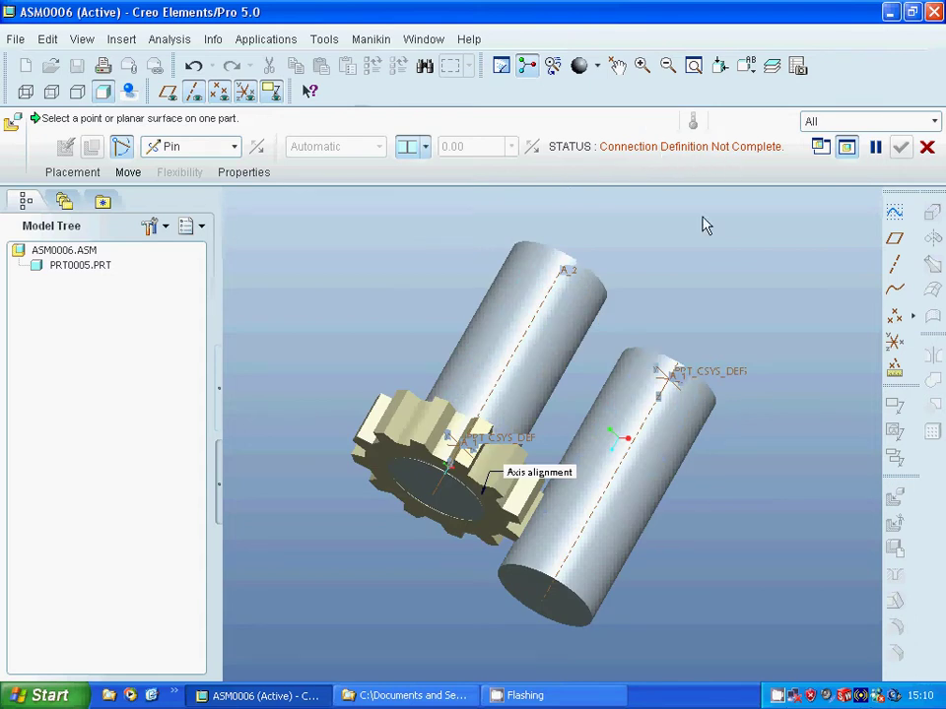
- Complete the gear's Pin connection by aligning its flat face with the end face of the A_2 shaft for translation
{"action": "middle_click_drag", "start_coordinate": [666, 286], "coordinate": [661, 302]}
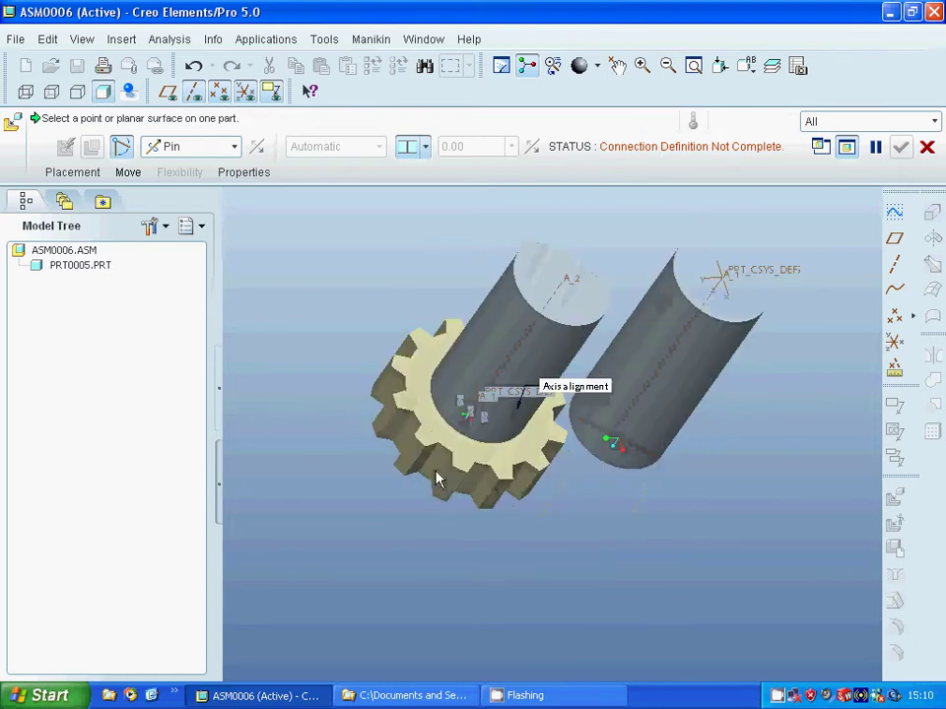
{"action": "left_click", "coordinate": [434, 445]}
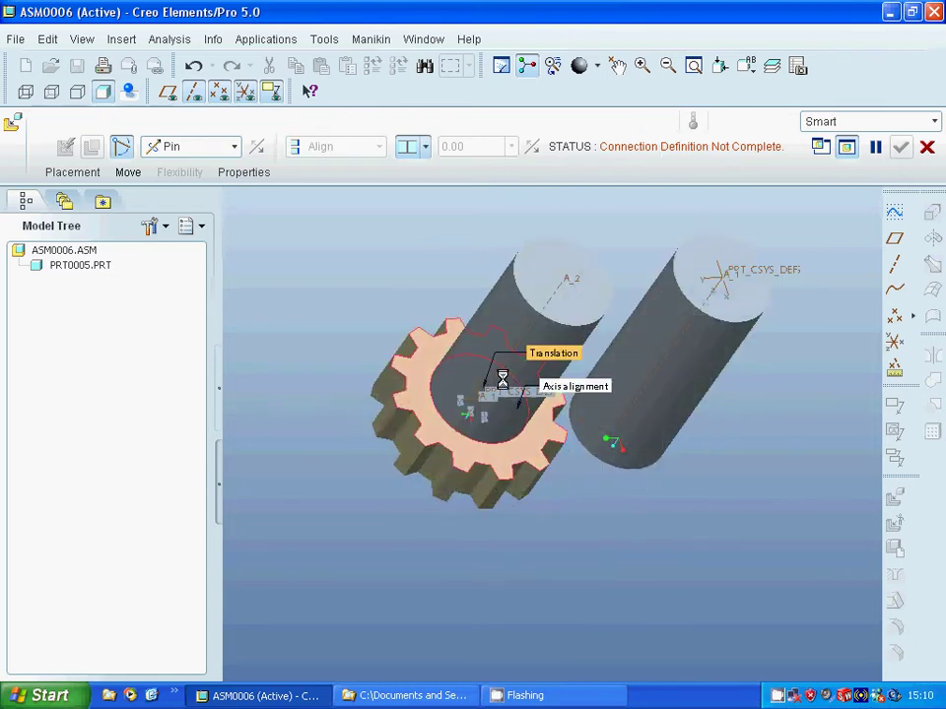
{"action": "left_click", "coordinate": [539, 291]}
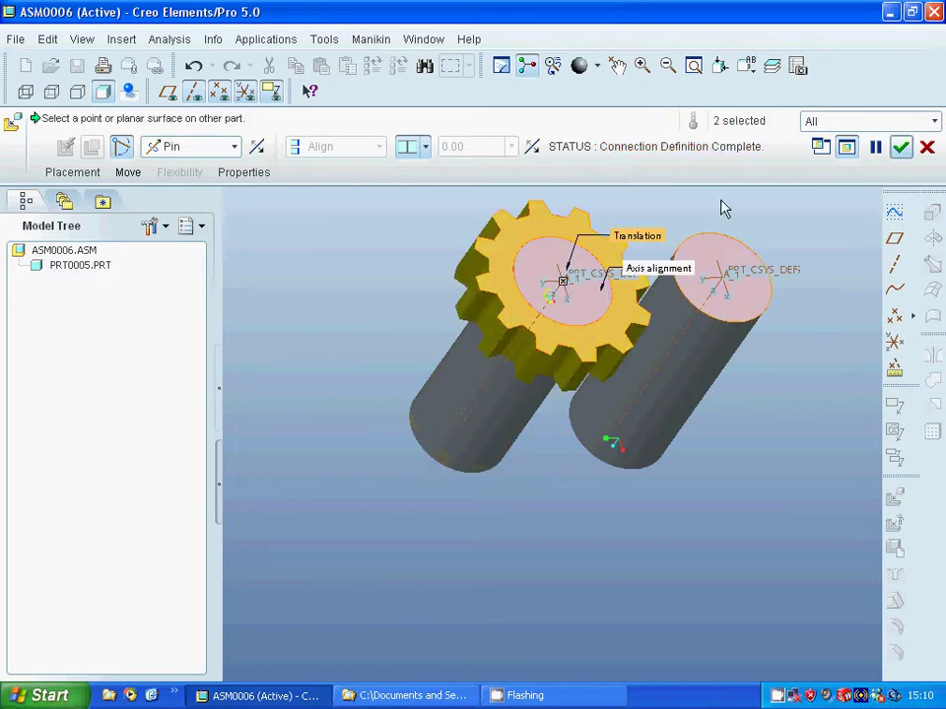
{"action": "left_click", "coordinate": [901, 148]}
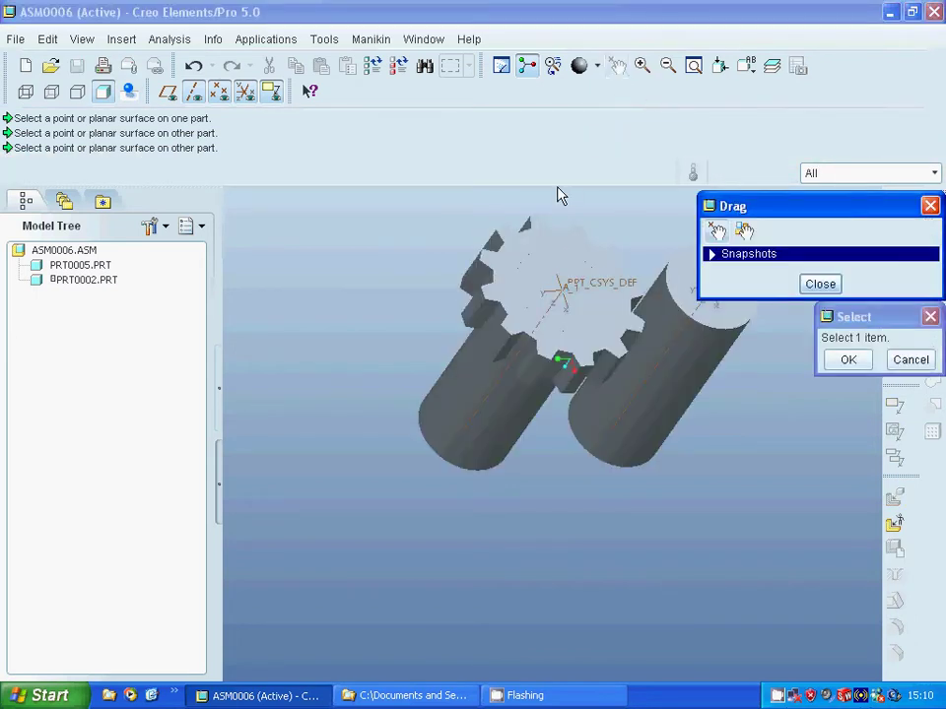
- Rotate the pinned gear about its shaft with the component Drag tool to test its motion, then close the tool
{"action": "left_click", "coordinate": [527, 227]}
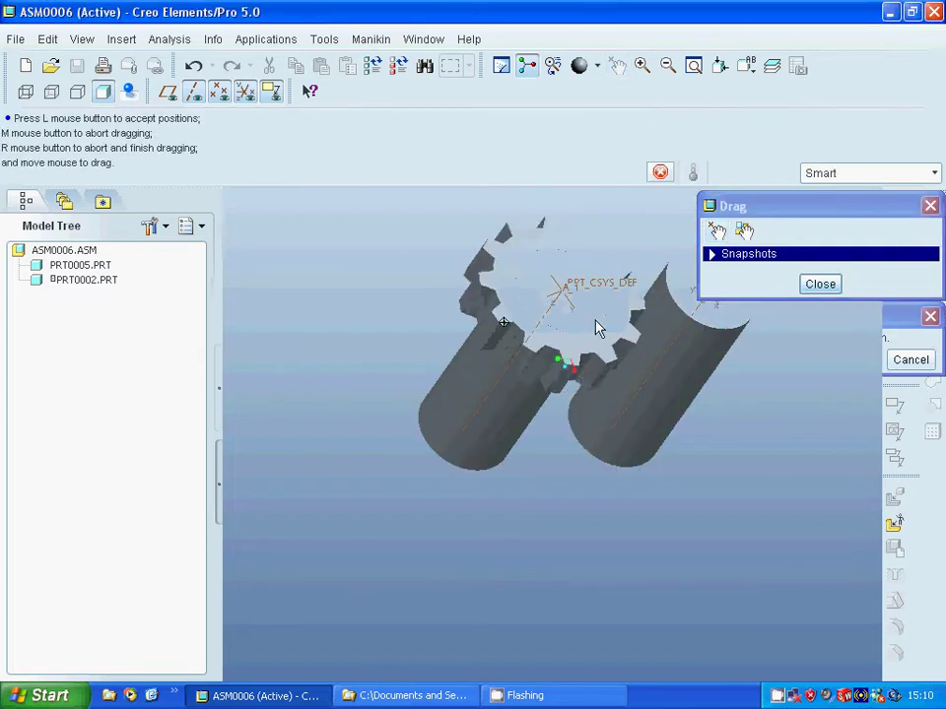
{"action": "left_click", "coordinate": [520, 211]}
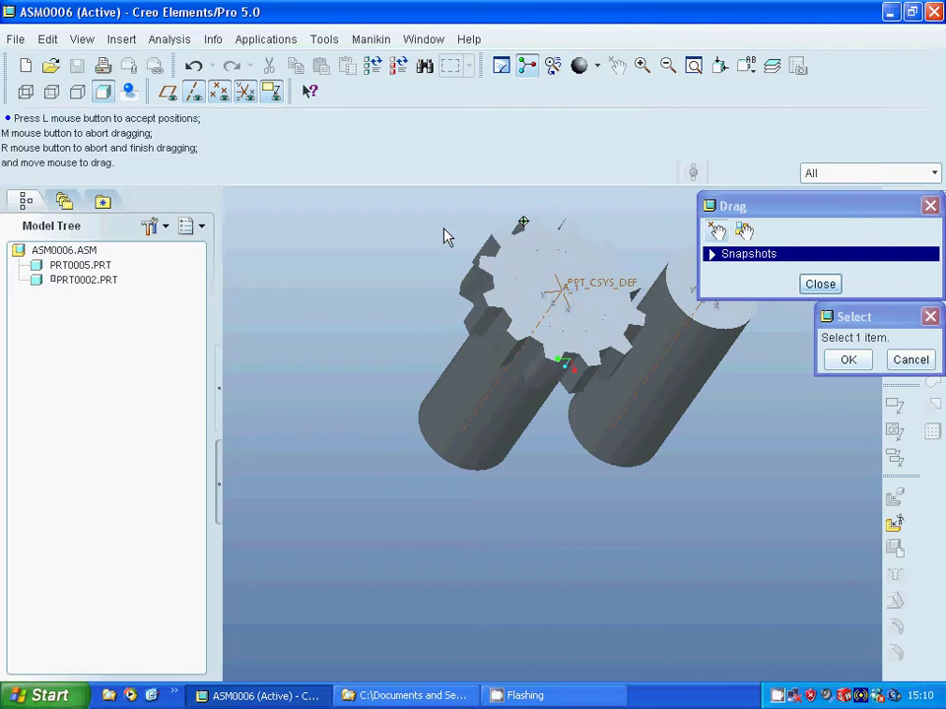
{"action": "left_click", "coordinate": [849, 359]}
{"action": "left_click", "coordinate": [819, 286]}
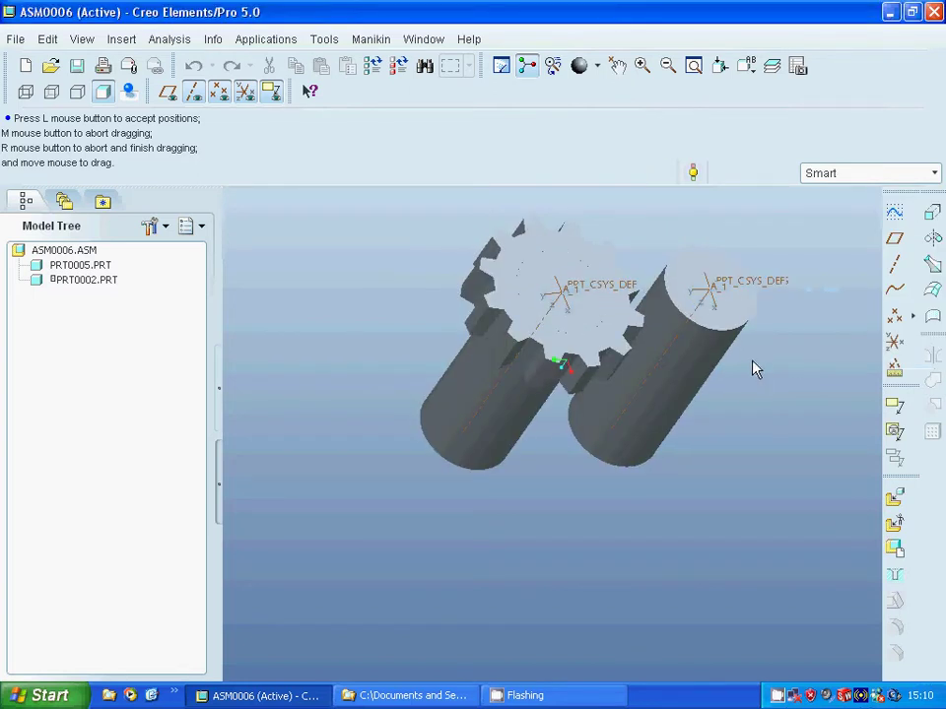
- Insert a second prt0002.prt gear with a Pin connection and align its bore with the cylindrical surface of the free shaft
{"action": "left_click", "coordinate": [895, 499]}
{"action": "left_click", "coordinate": [331, 273]}
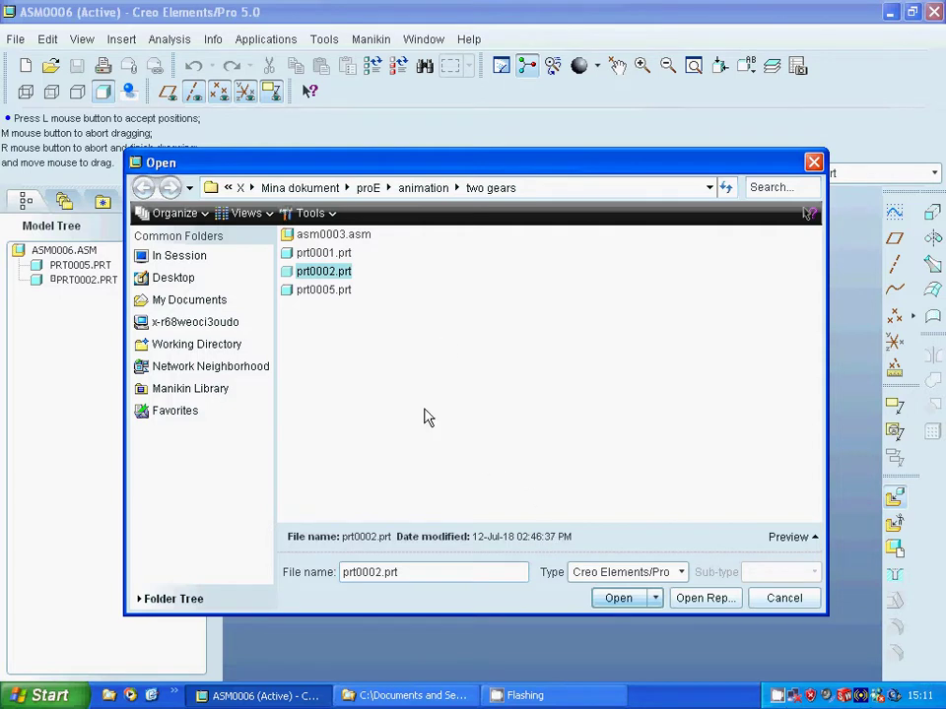
{"action": "left_click", "coordinate": [630, 603]}
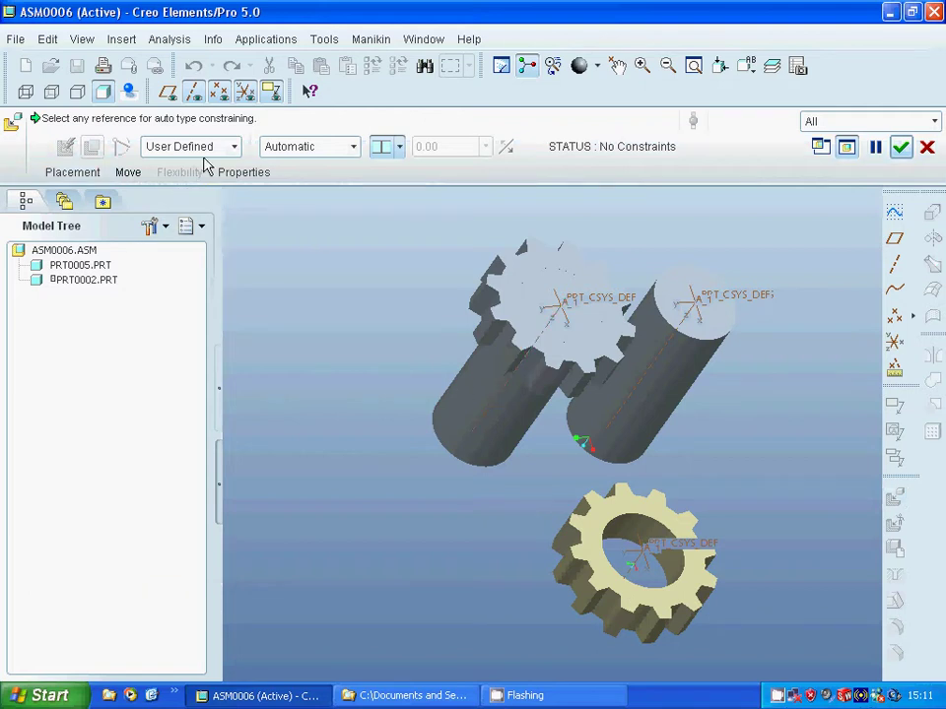
{"action": "left_click", "coordinate": [235, 148]}
{"action": "left_click", "coordinate": [169, 200]}
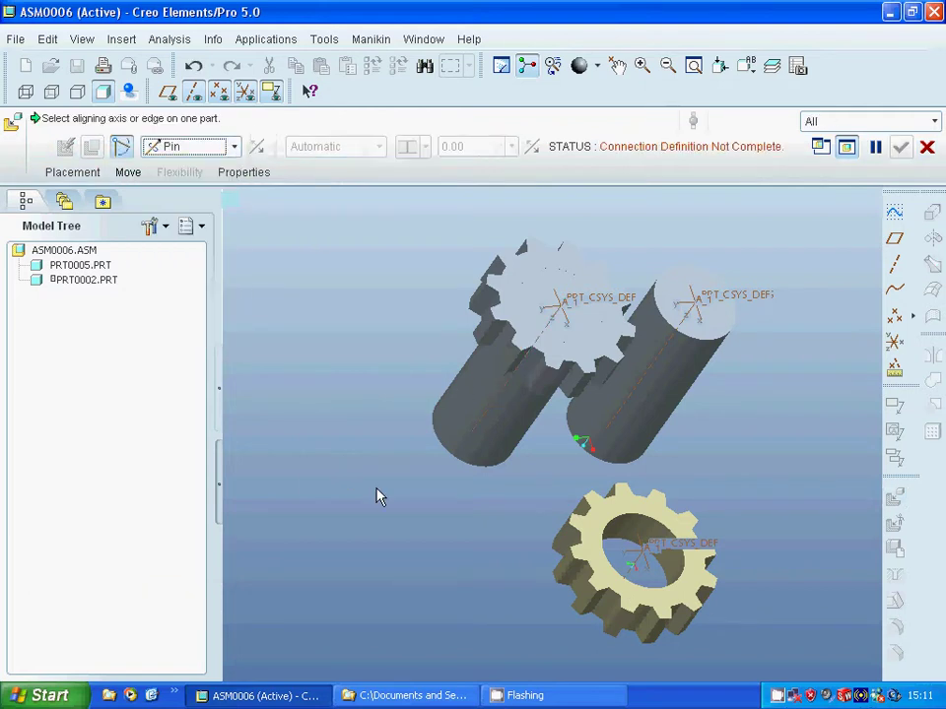
{"action": "left_click", "coordinate": [682, 566]}
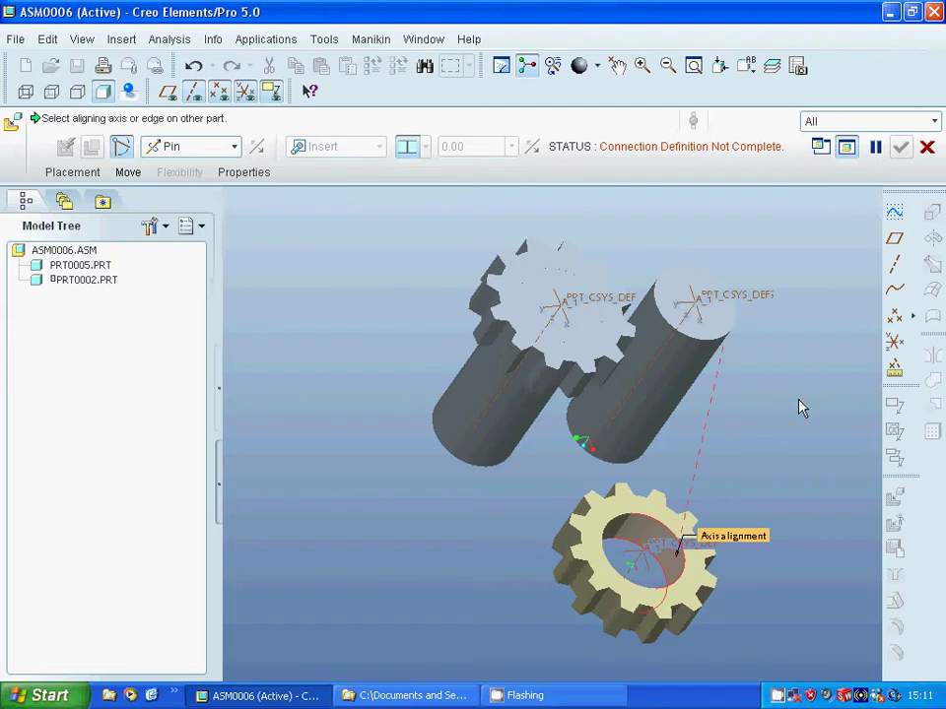
{"action": "middle_click_drag", "start_coordinate": [800, 408], "coordinate": [760, 395]}
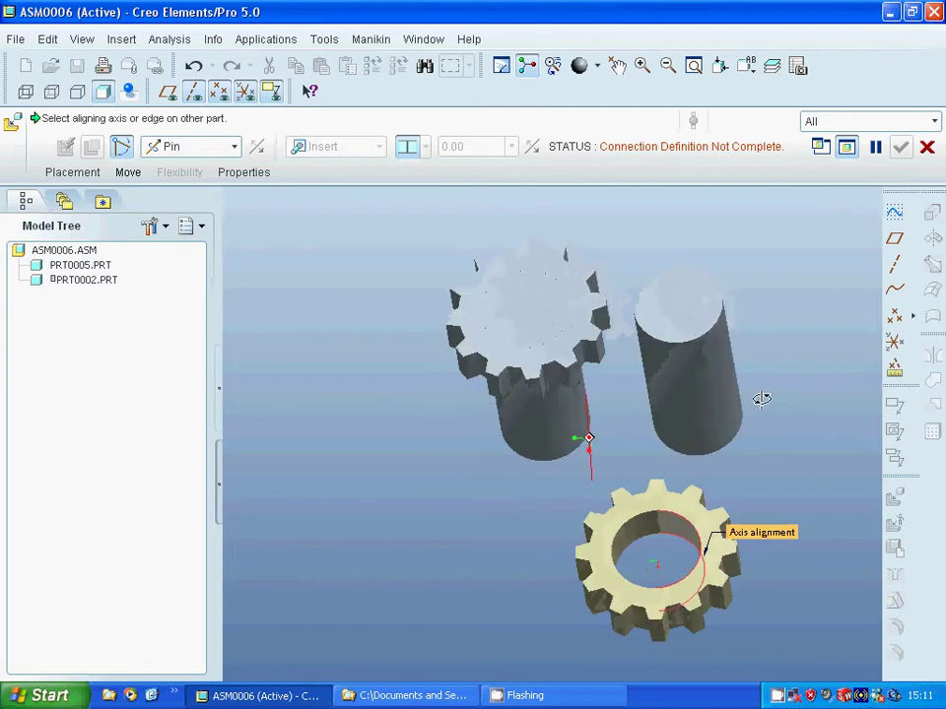
{"action": "left_click", "coordinate": [724, 333]}
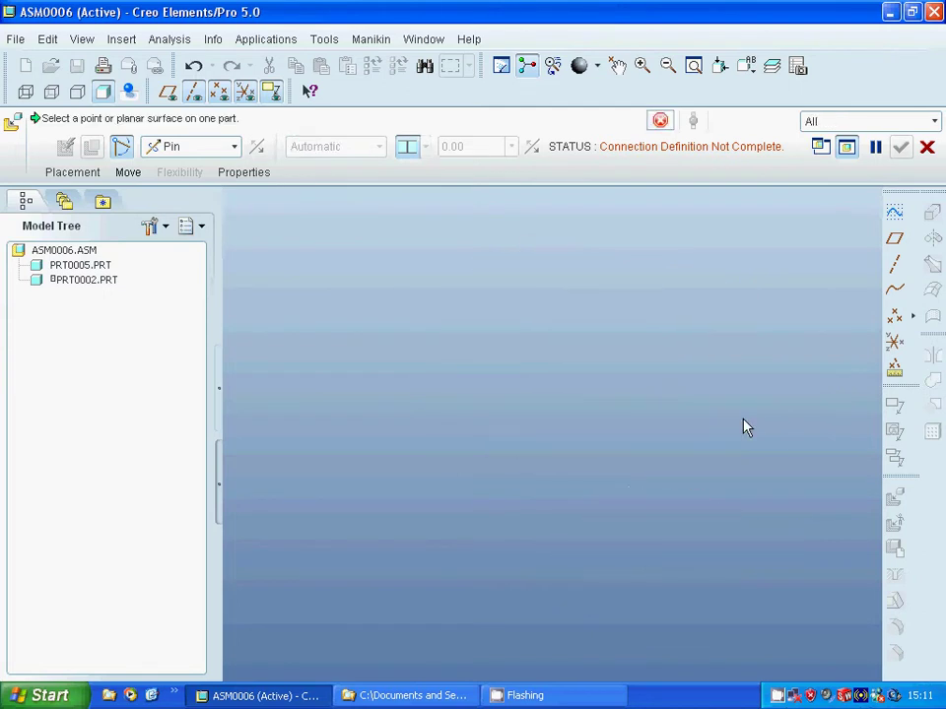
- Complete the second gear's Pin connection by aligning its flat face with the shaft's end face for translation
{"action": "left_click", "coordinate": [743, 425]}
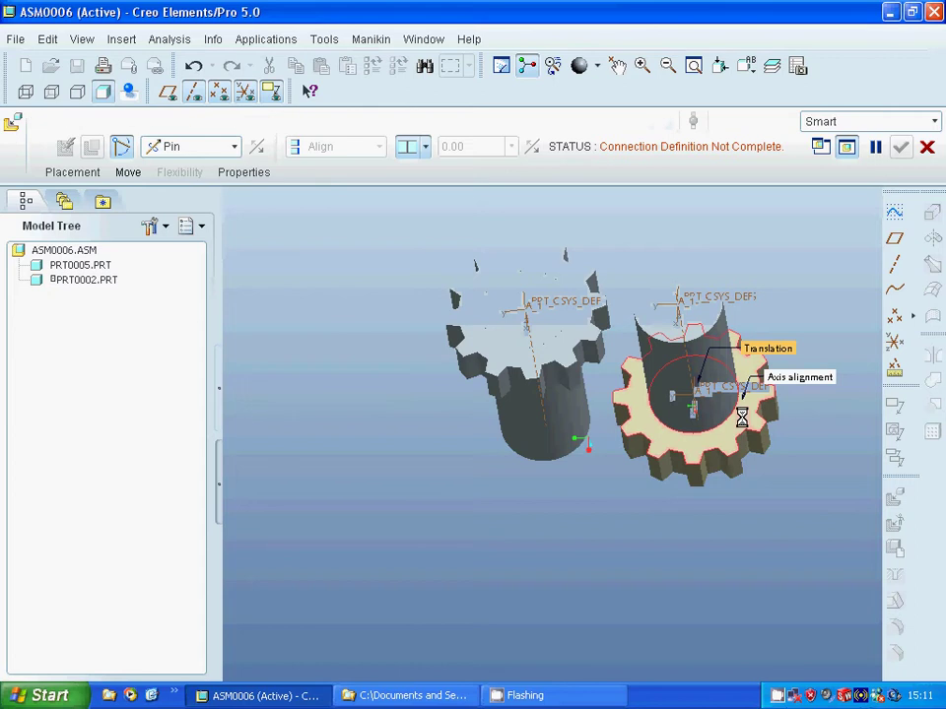
{"action": "left_click", "coordinate": [703, 323]}
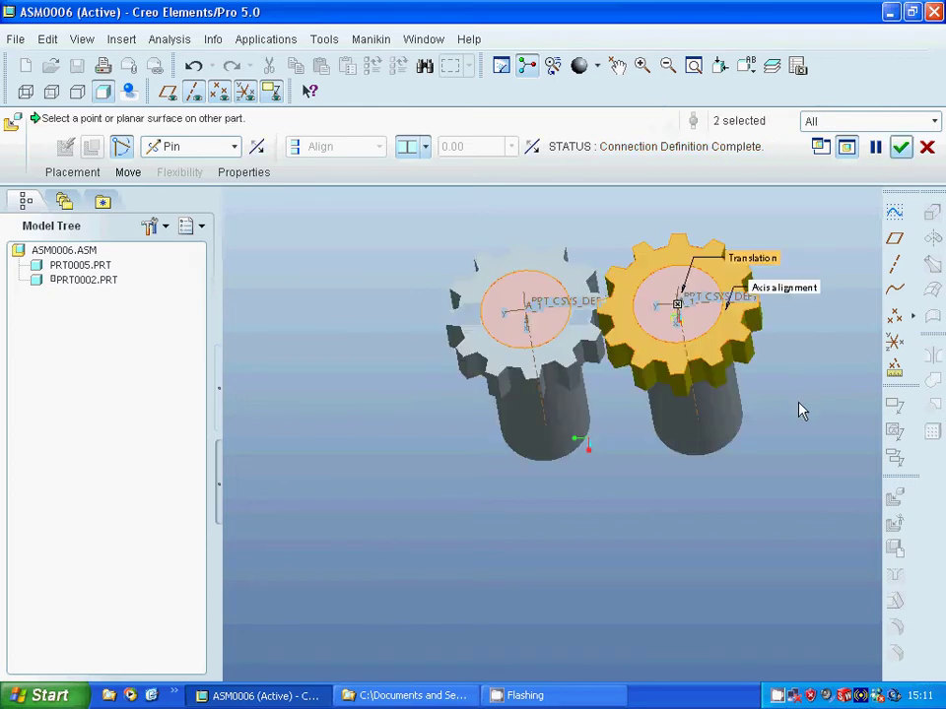
{"action": "left_click", "coordinate": [900, 147]}
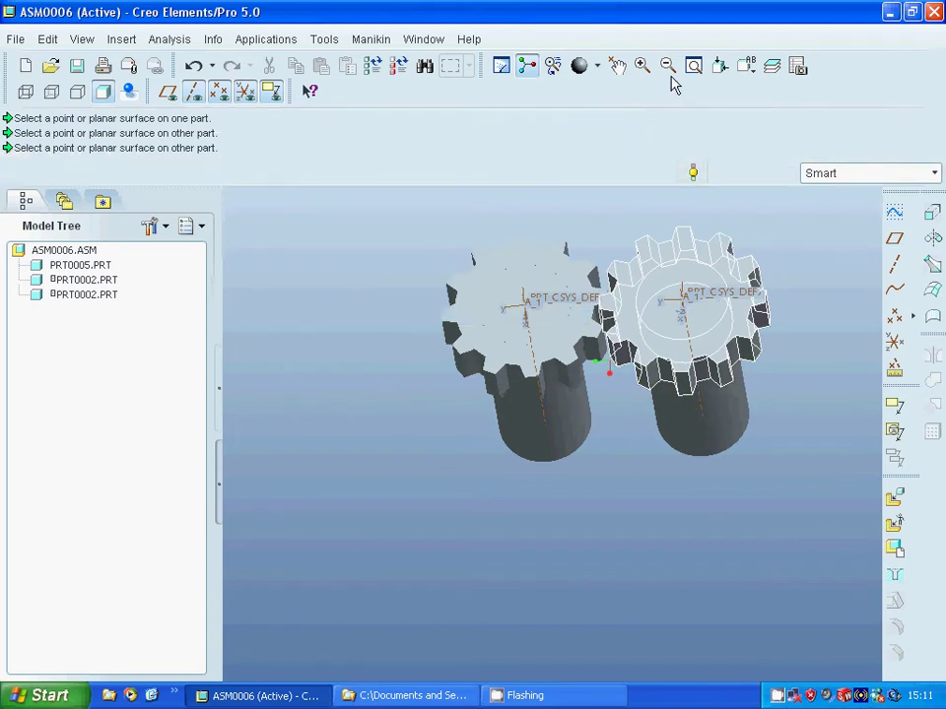
- Rotate the gears with the component Drag tool until their teeth mesh without overlapping, then close the tool
{"action": "left_click", "coordinate": [616, 67]}
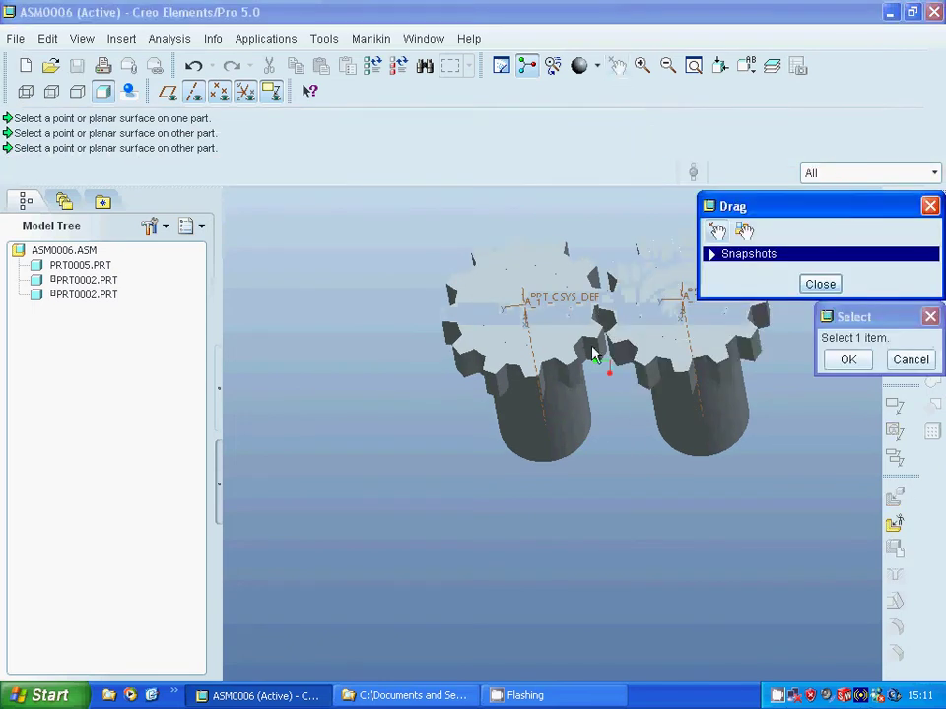
{"action": "left_click", "coordinate": [611, 318]}
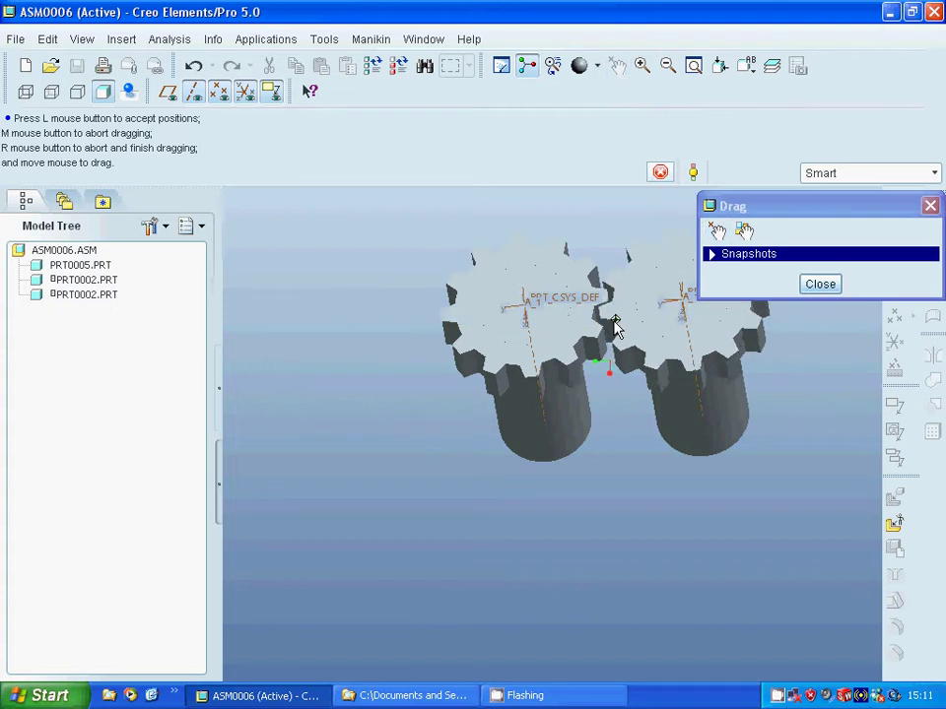
{"action": "left_click", "coordinate": [610, 325]}
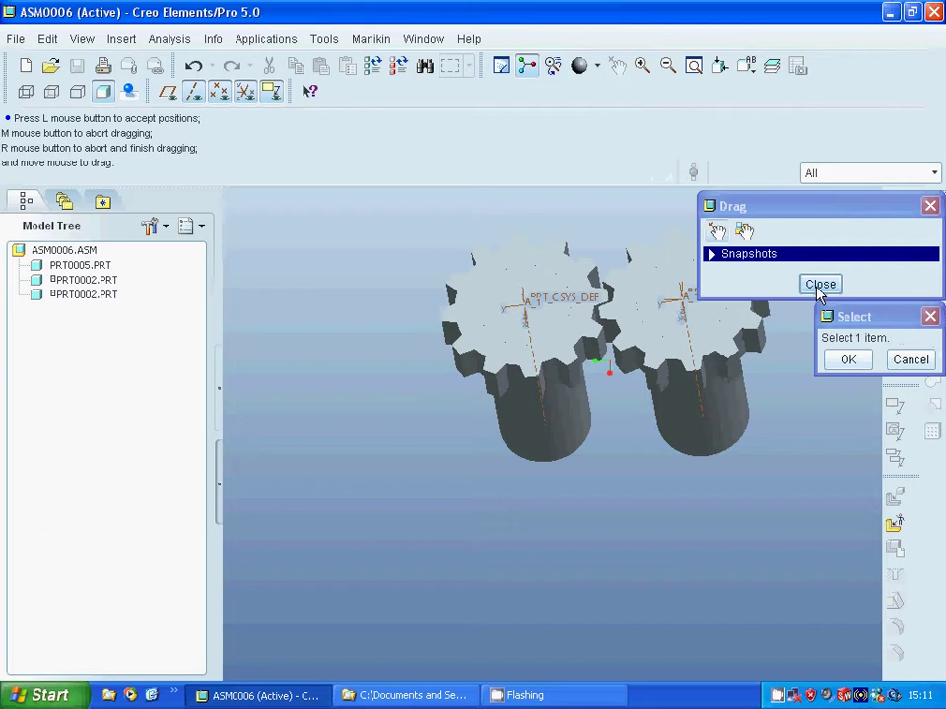
{"action": "left_click", "coordinate": [747, 67]}
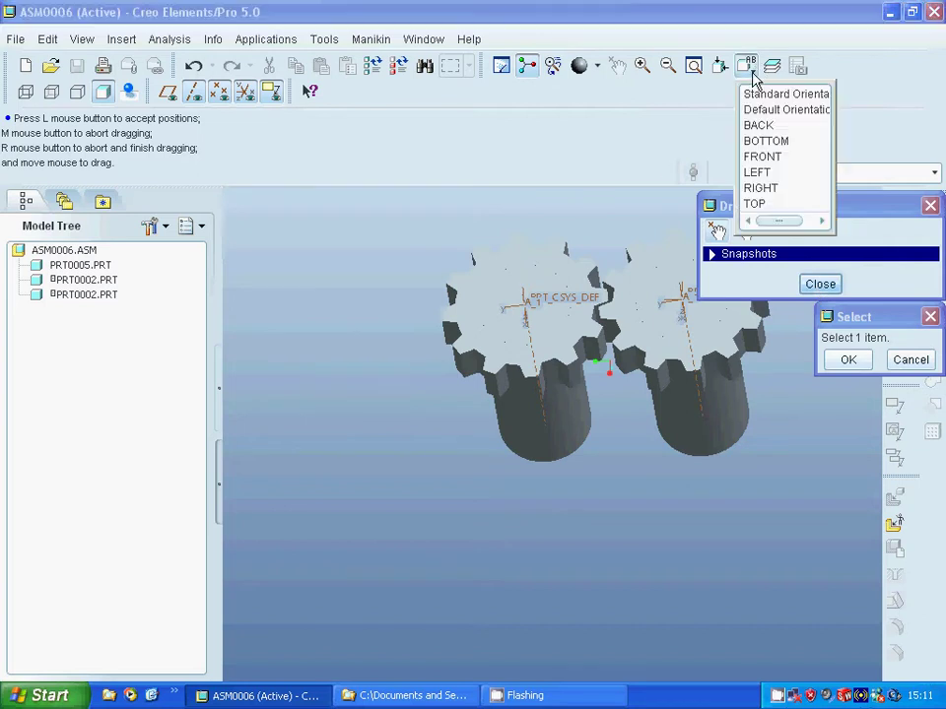
{"action": "left_click", "coordinate": [763, 169]}
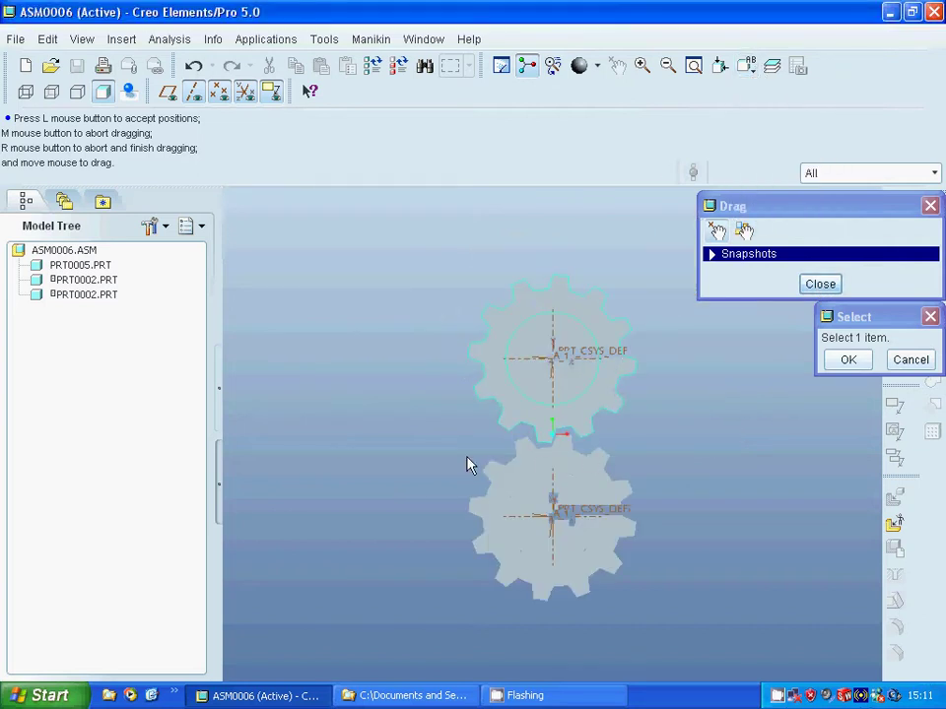
{"action": "left_click", "coordinate": [581, 458]}
{"action": "left_click", "coordinate": [561, 439]}
{"action": "middle_click", "coordinate": [571, 451]}
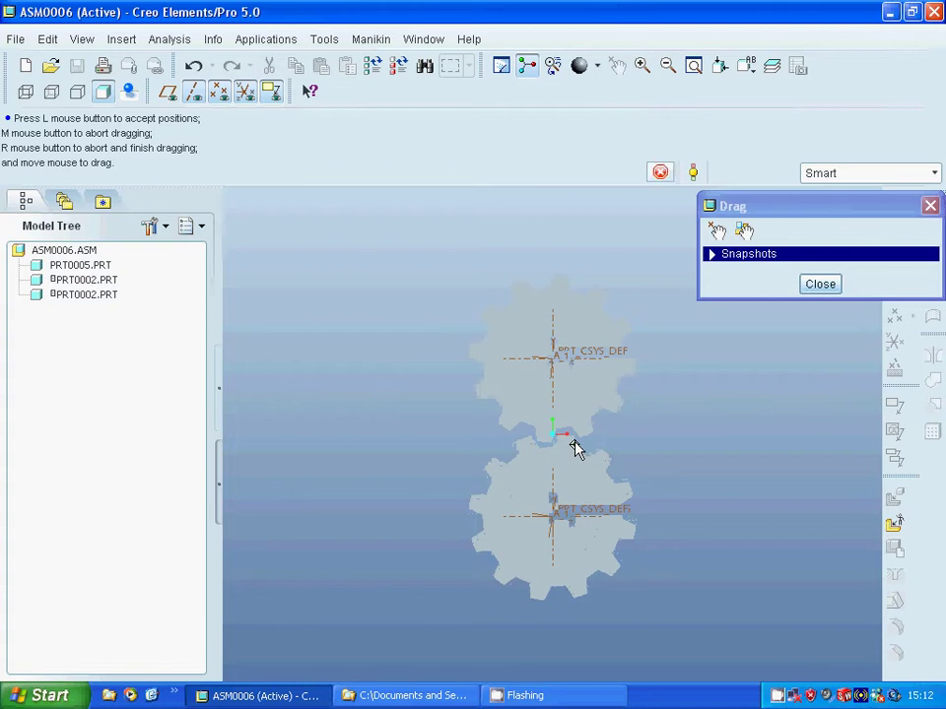
{"action": "left_click", "coordinate": [574, 449]}
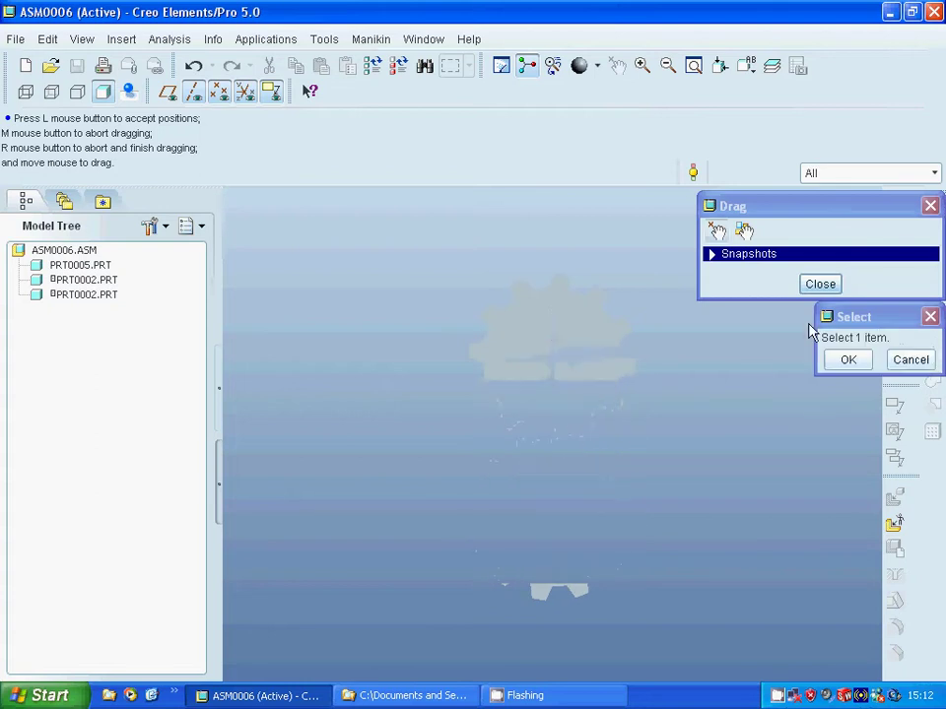
{"action": "left_click", "coordinate": [848, 360]}
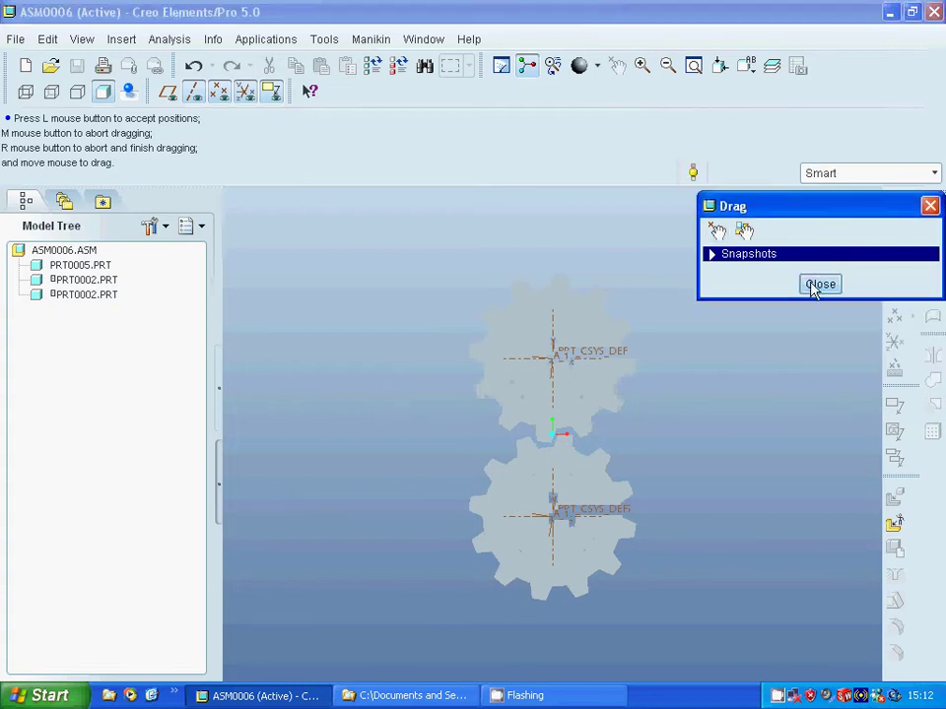
{"action": "left_click", "coordinate": [819, 284]}
- Hide the two-shaft base part PRT0005.PRT so that only the two gears are displayed
{"action": "key", "text": "ctrl+d"}
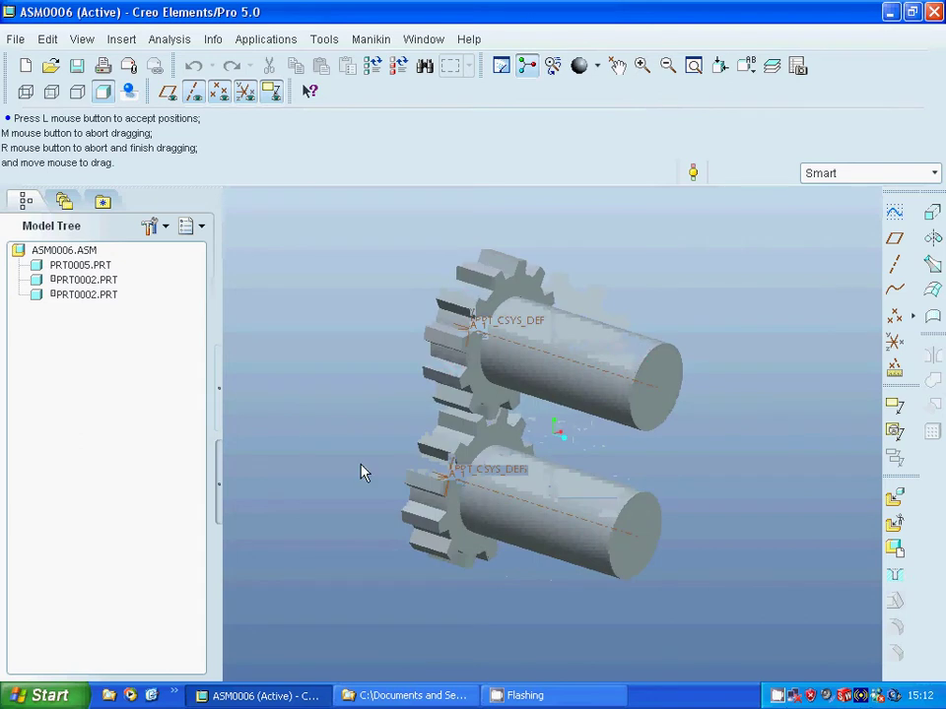
{"action": "right_click", "coordinate": [71, 272]}
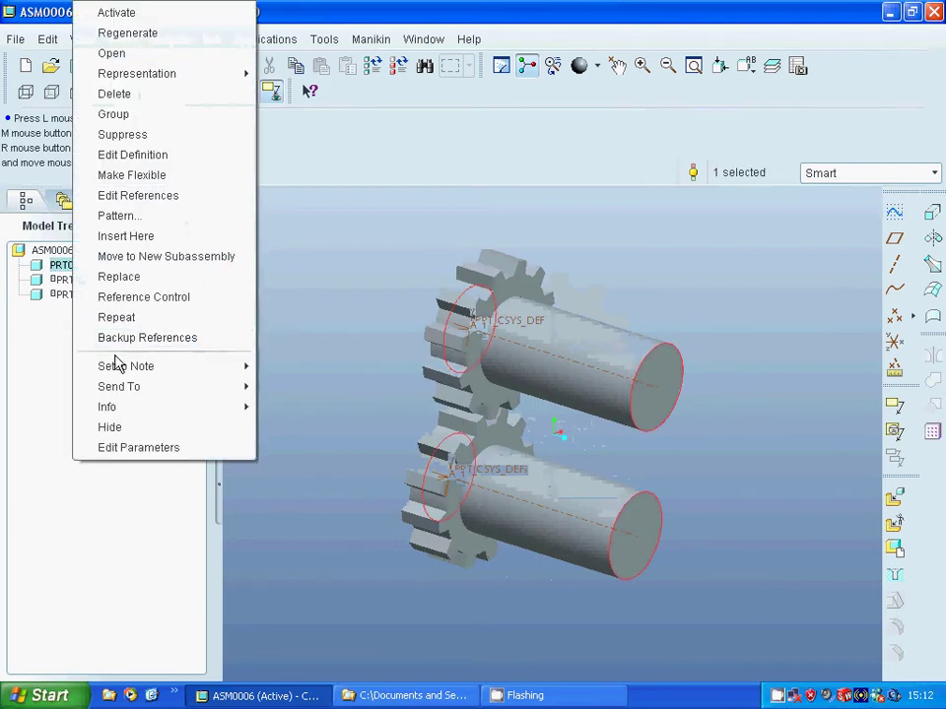
{"action": "left_click", "coordinate": [162, 428]}
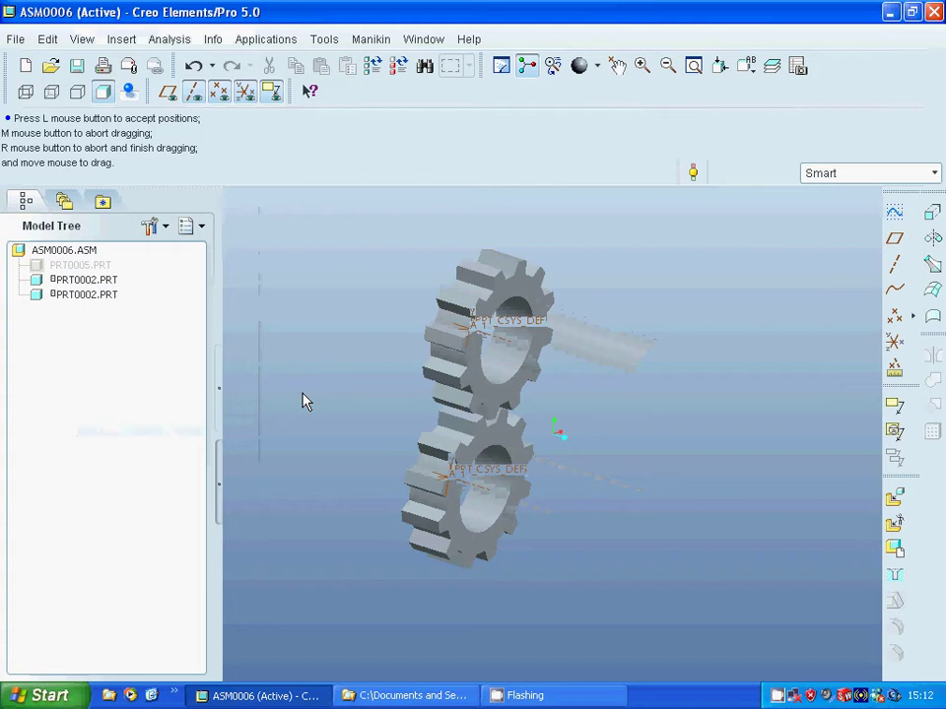
- Apply the blue appearance from My Appearances to the first PRT0002.PRT gear
{"action": "left_click", "coordinate": [579, 65]}
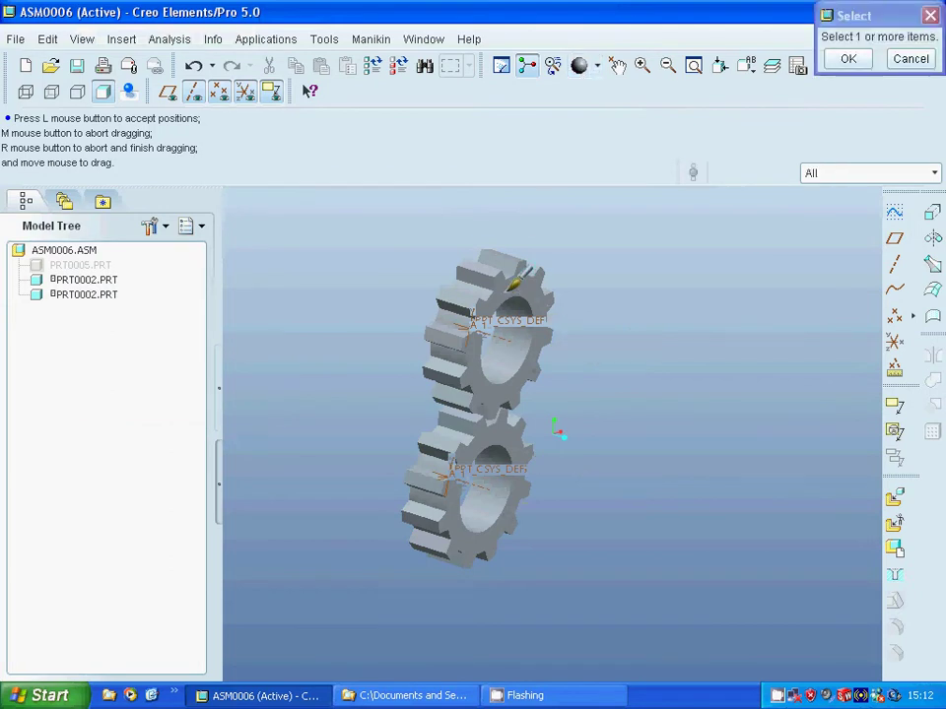
{"action": "left_click", "coordinate": [511, 288]}
{"action": "left_click", "coordinate": [596, 65]}
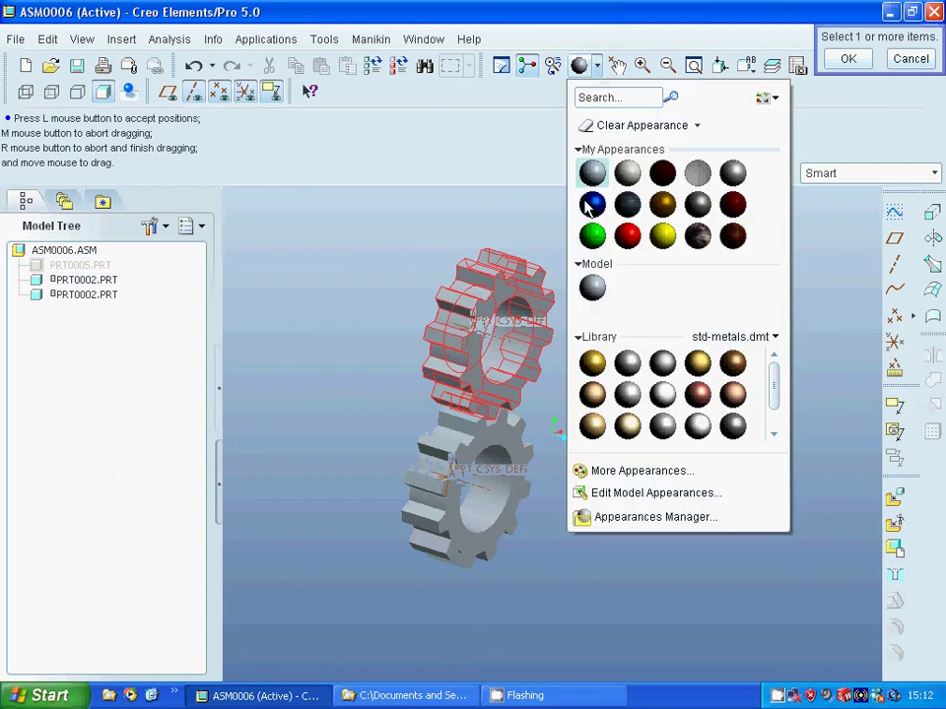
{"action": "left_click", "coordinate": [592, 204]}
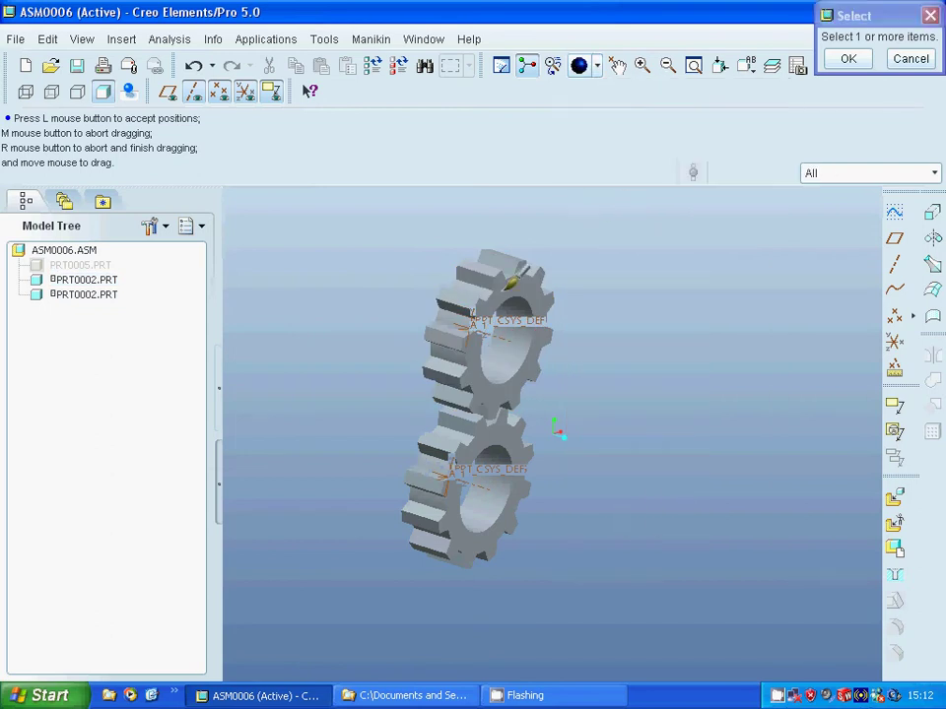
{"action": "left_click", "coordinate": [509, 264]}
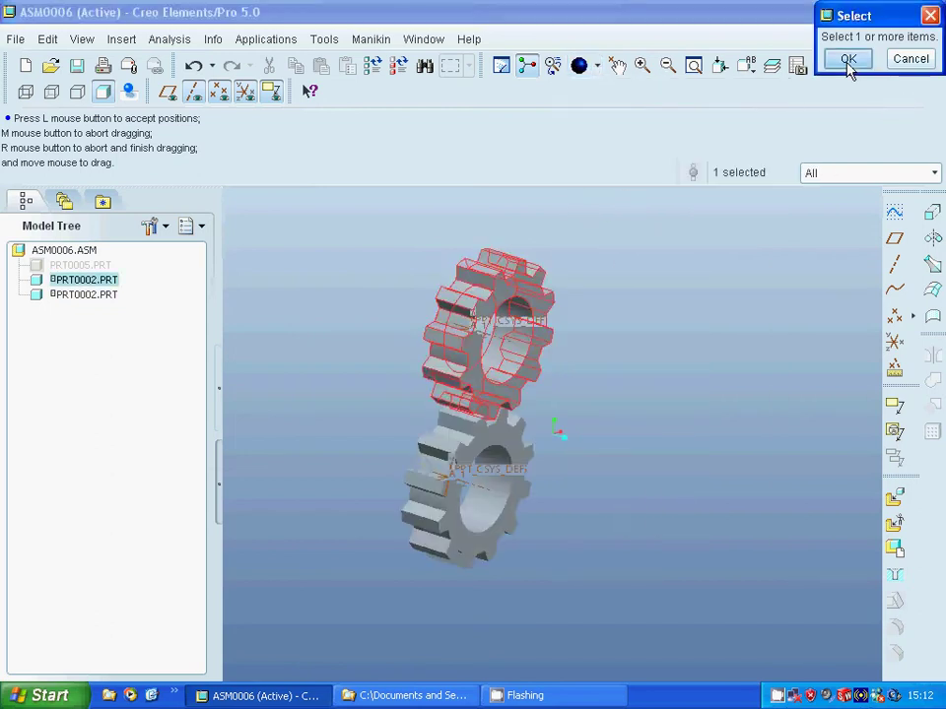
{"action": "left_click", "coordinate": [848, 60]}
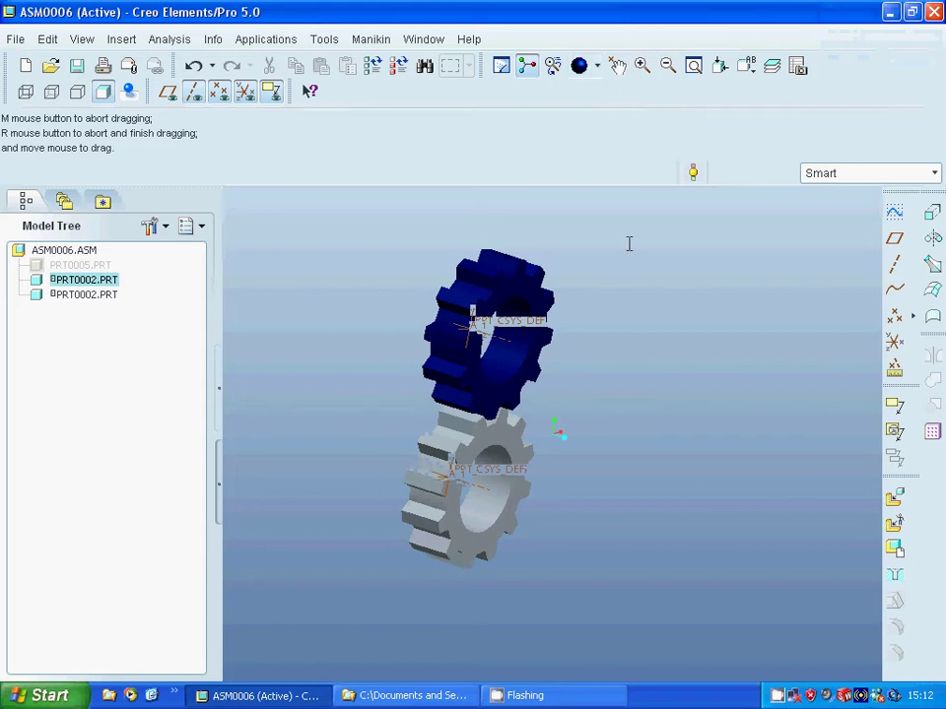
- Apply the first gold appearance of the std-metals.dmt library to the second PRT0002.PRT gear
{"action": "left_click", "coordinate": [597, 65]}
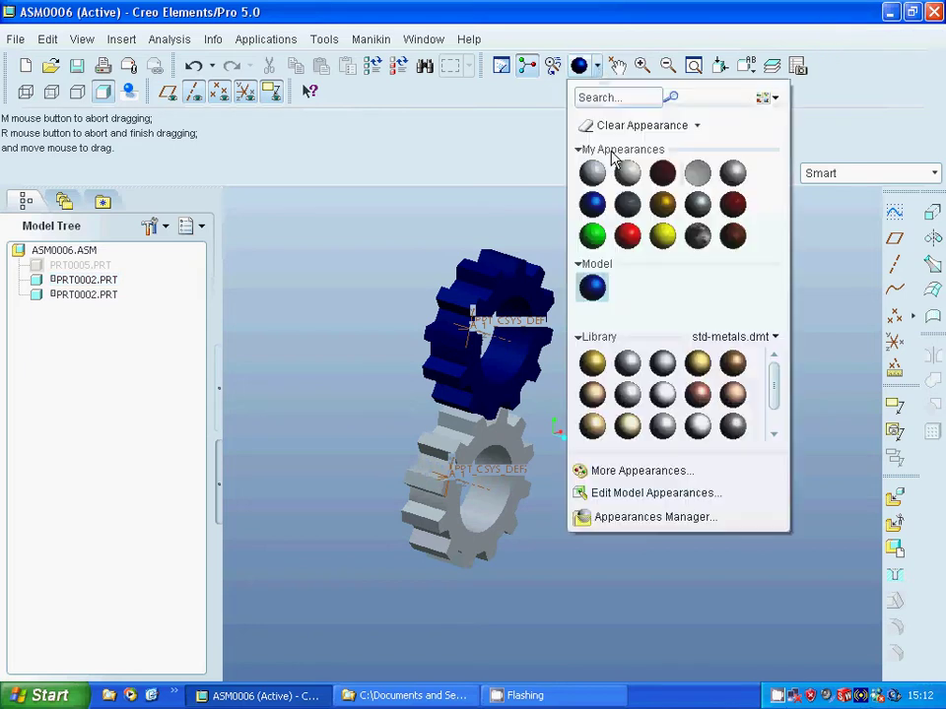
{"action": "left_click", "coordinate": [592, 363]}
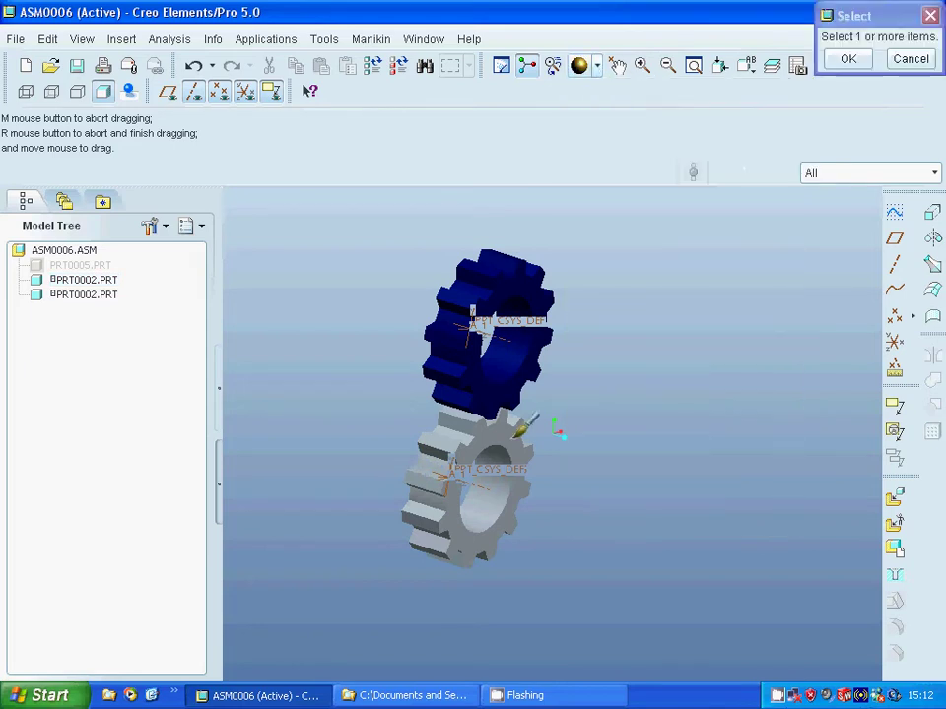
{"action": "left_click", "coordinate": [522, 431]}
{"action": "left_click", "coordinate": [845, 61]}
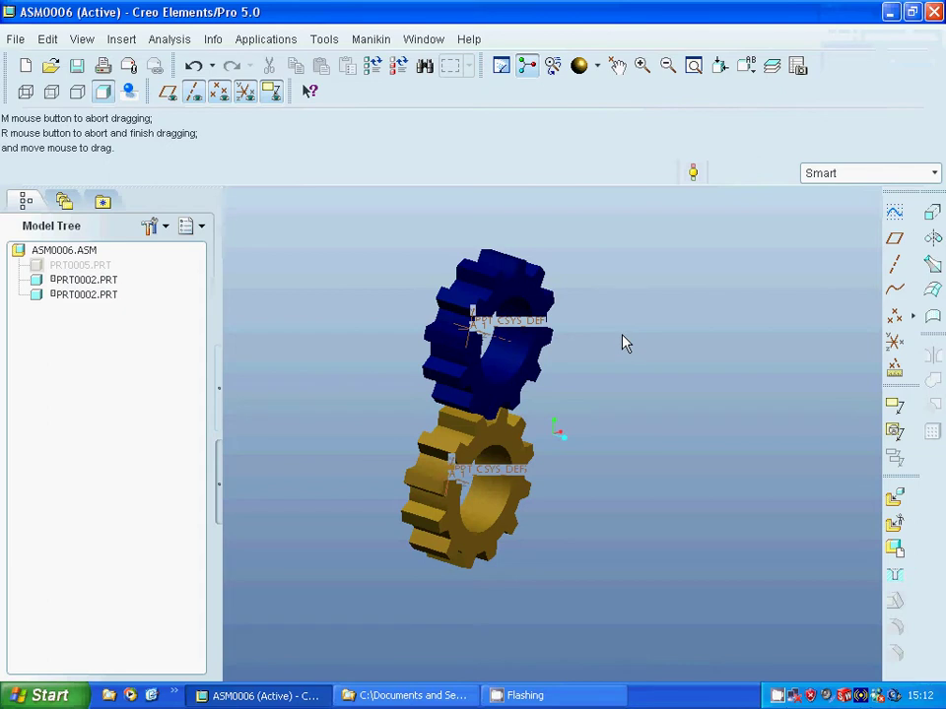
- Enter the Mechanism application and start a Generic gear pair, using the blue gear's pin connection axis as Gear1's motion axis
{"action": "left_click", "coordinate": [244, 39]}
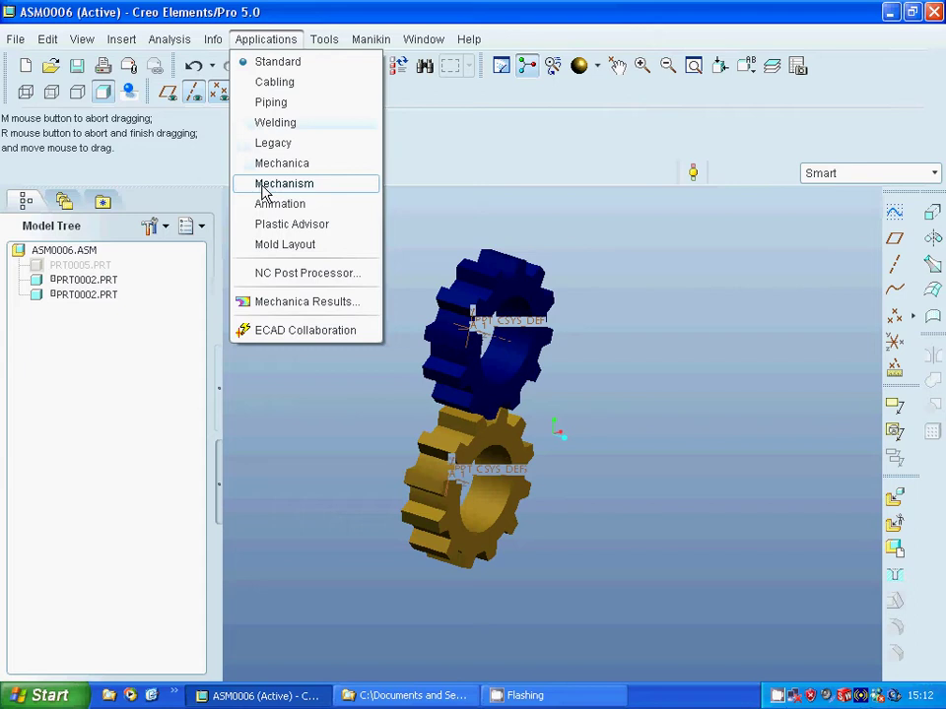
{"action": "left_click", "coordinate": [264, 185]}
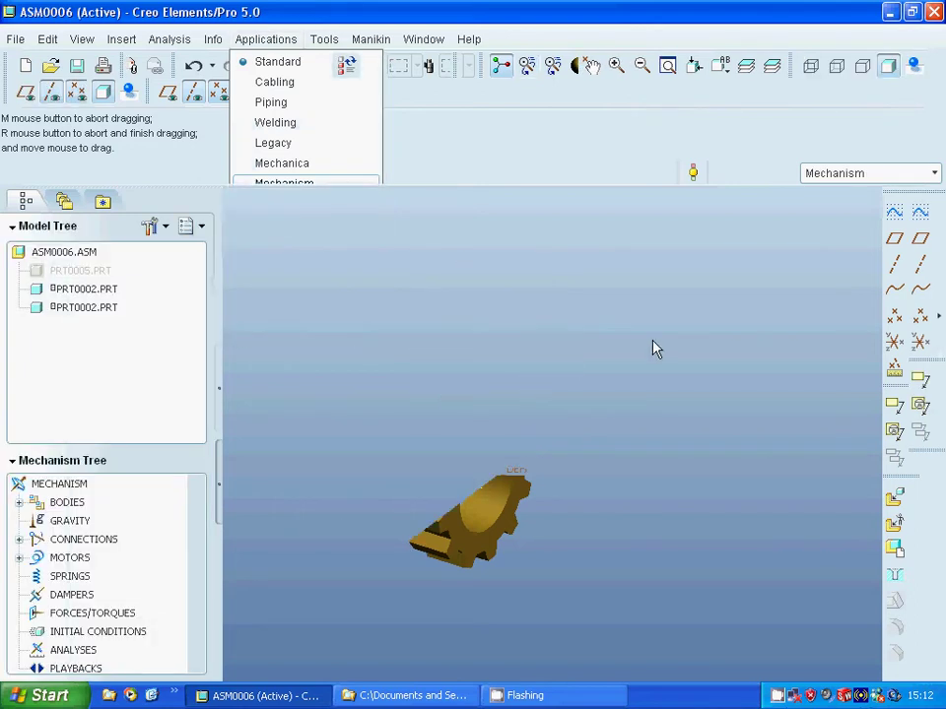
{"action": "left_click", "coordinate": [895, 291]}
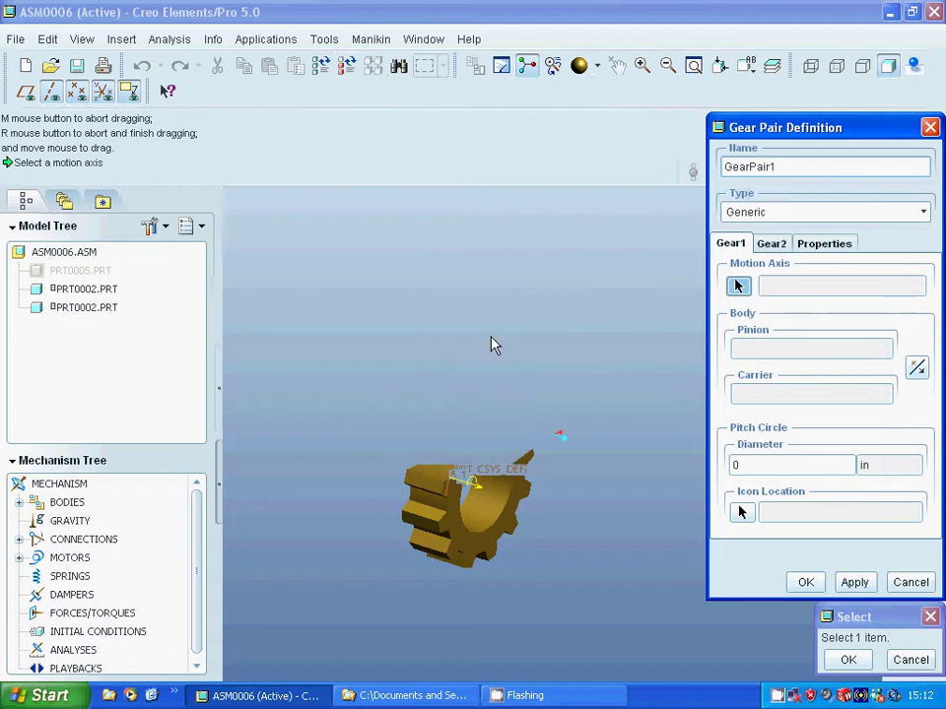
{"action": "left_click", "coordinate": [559, 380]}
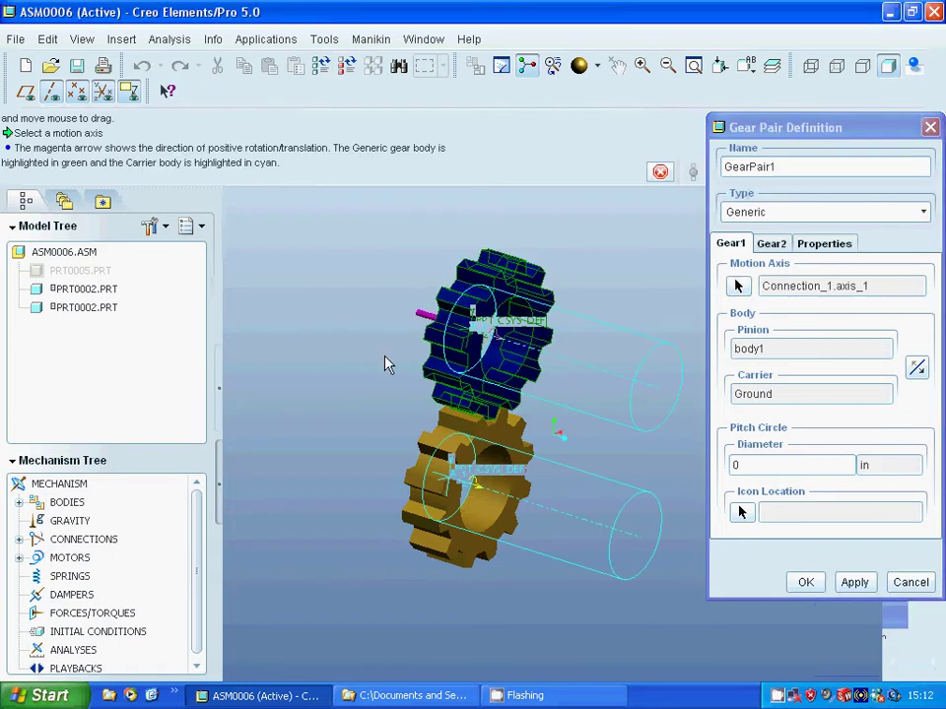
{"action": "middle_click_drag", "start_coordinate": [375, 359], "coordinate": [520, 369]}
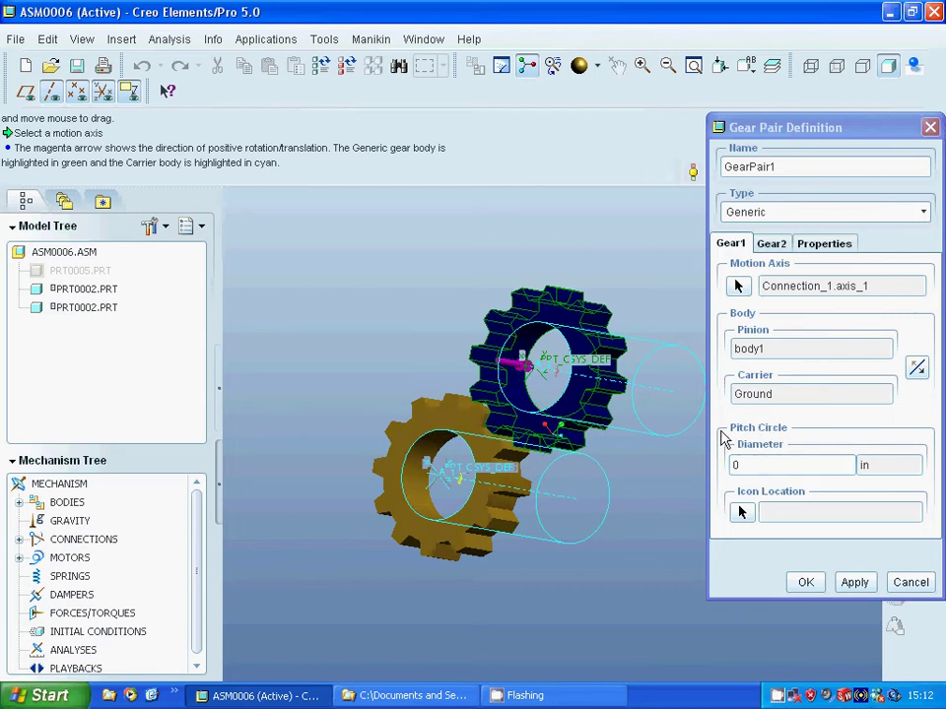
- Set Gear1's pitch circle diameter to 1 in and apply the gear pair definition
{"action": "left_click", "coordinate": [751, 463]}
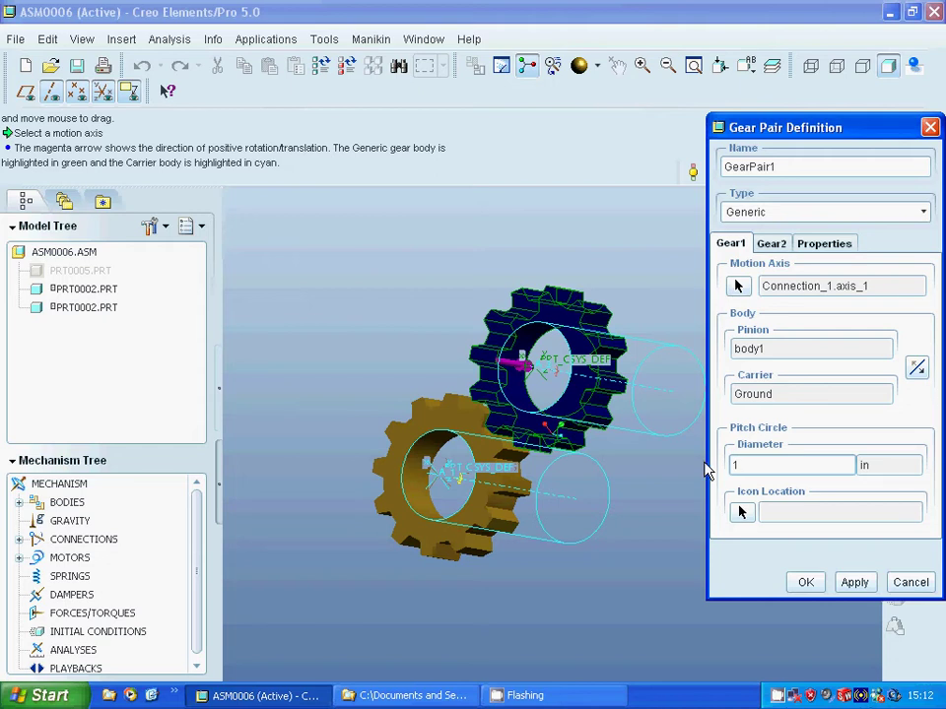
{"action": "type", "text": "1"}
{"action": "left_click", "coordinate": [853, 582]}
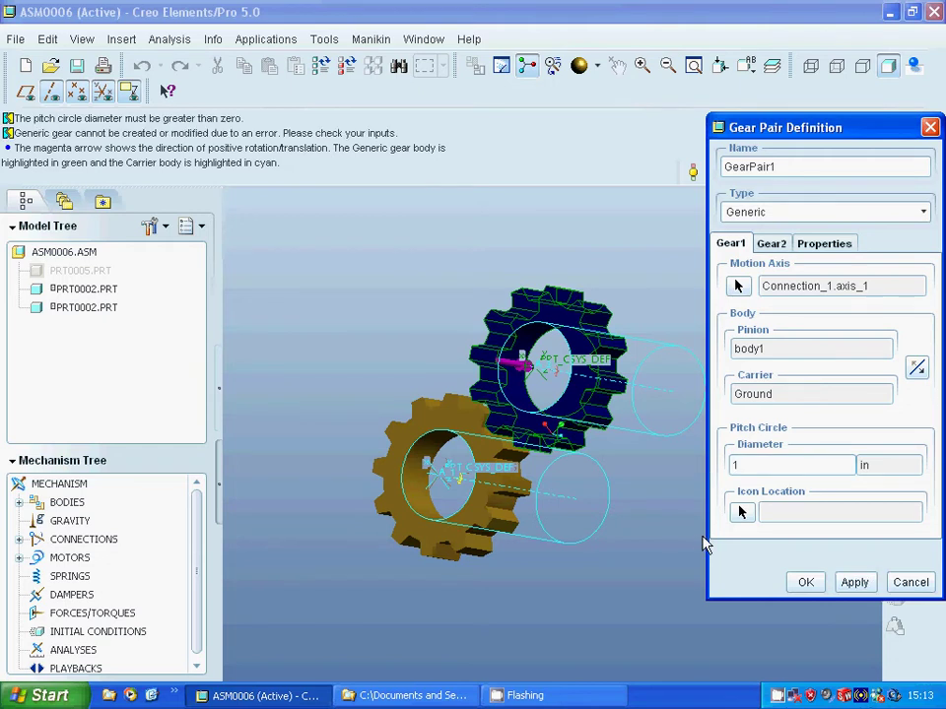
- Use the gold gear's pin connection axis as Gear2's motion axis, set its pitch circle diameter, and finish the gear pair
{"action": "left_click", "coordinate": [771, 243]}
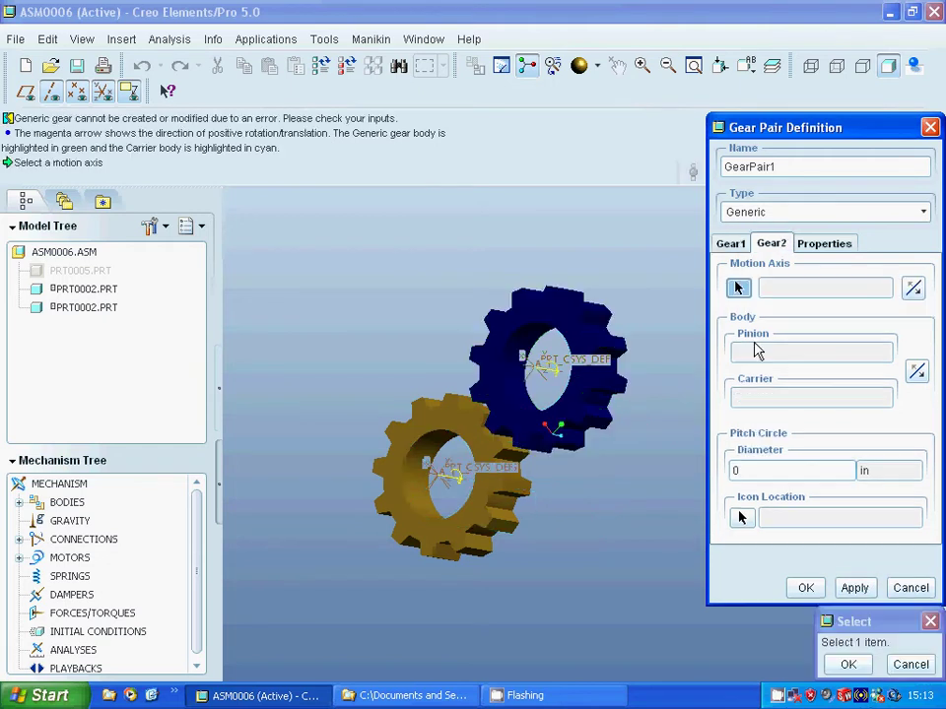
{"action": "left_click", "coordinate": [443, 486]}
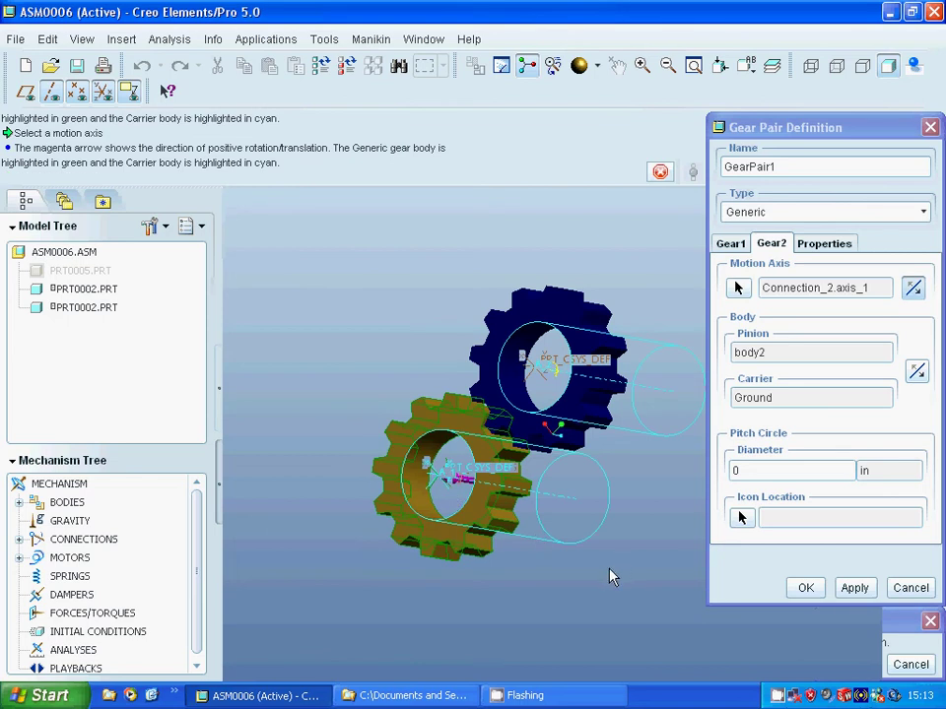
{"action": "mouse_move", "coordinate": [611, 574]}
{"action": "middle_mouse_down"}
{"action": "mouse_move", "coordinate": [570, 573]}
{"action": "mouse_move", "coordinate": [523, 588]}
{"action": "mouse_move", "coordinate": [629, 549]}
{"action": "mouse_move", "coordinate": [612, 558]}
{"action": "middle_mouse_up"}
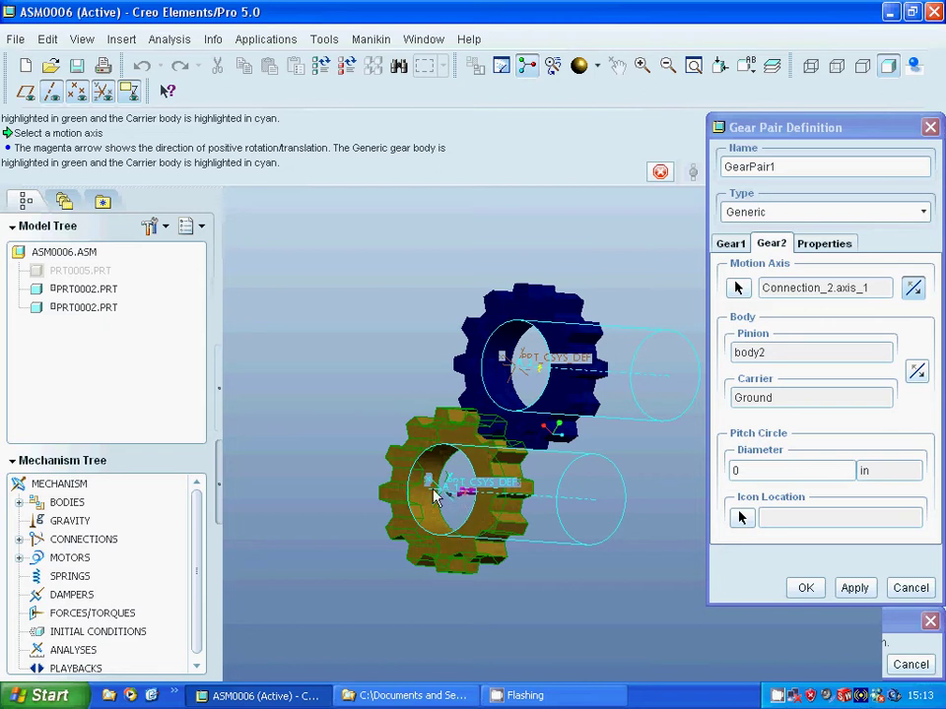
{"action": "middle_click", "coordinate": [703, 463]}
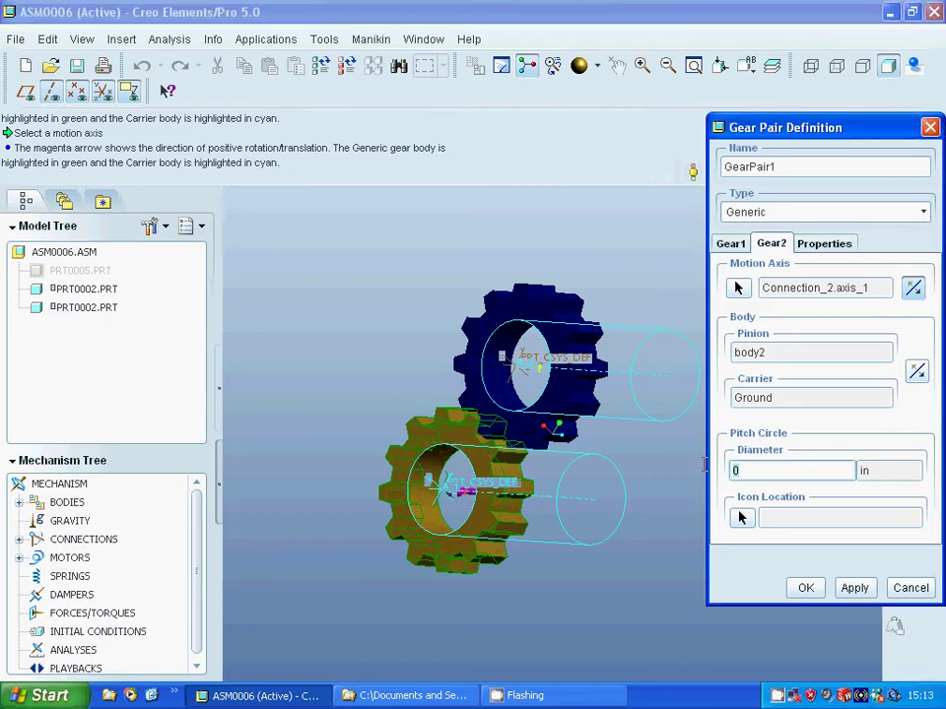
{"action": "left_click", "coordinate": [854, 588]}
{"action": "left_click", "coordinate": [806, 587]}
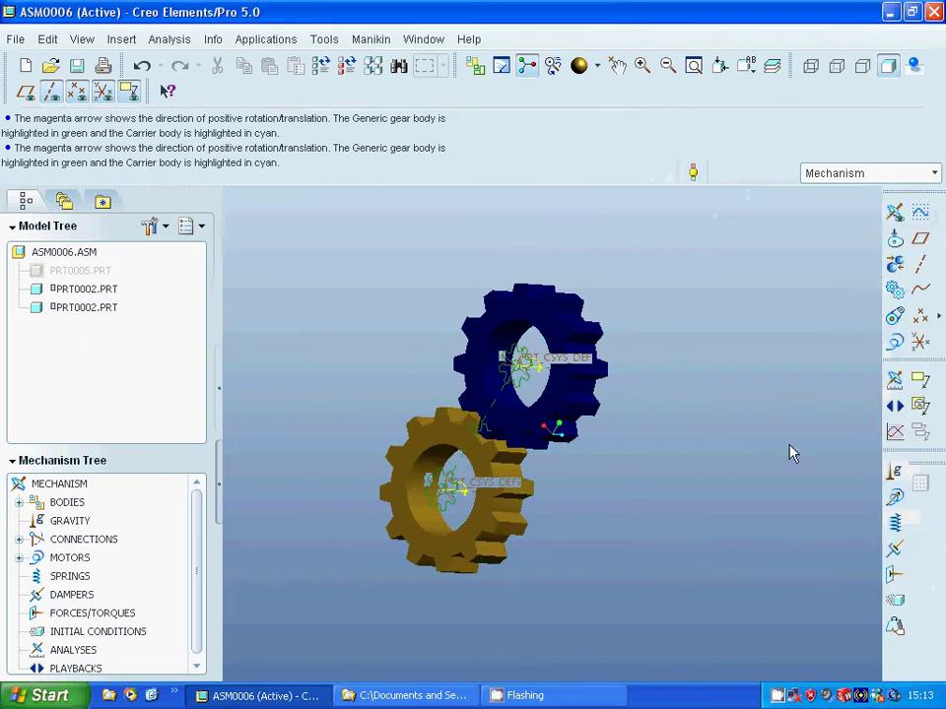
- Create a servo motor on the blue gear's pin connection axis with a Velocity profile of Constant magnitude
{"action": "left_click", "coordinate": [893, 343]}
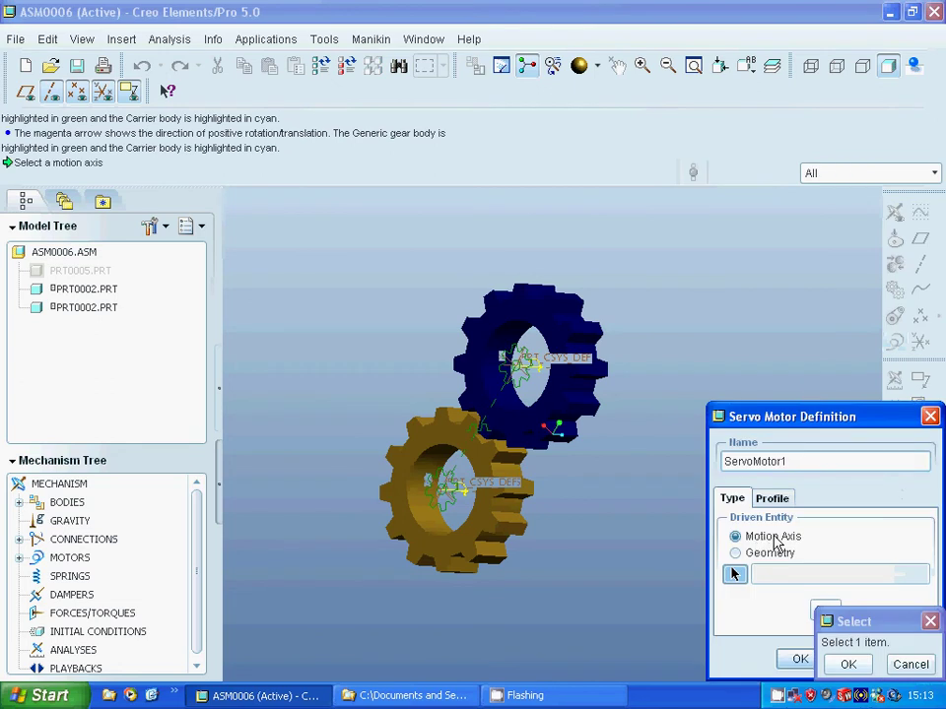
{"action": "left_click", "coordinate": [534, 373]}
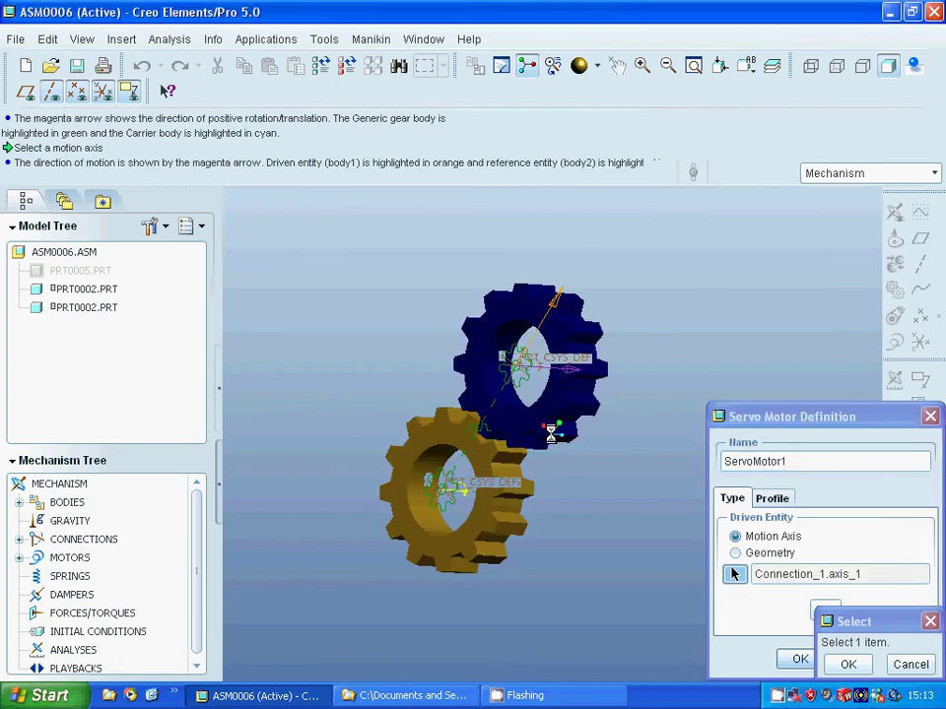
{"action": "left_click", "coordinate": [772, 501]}
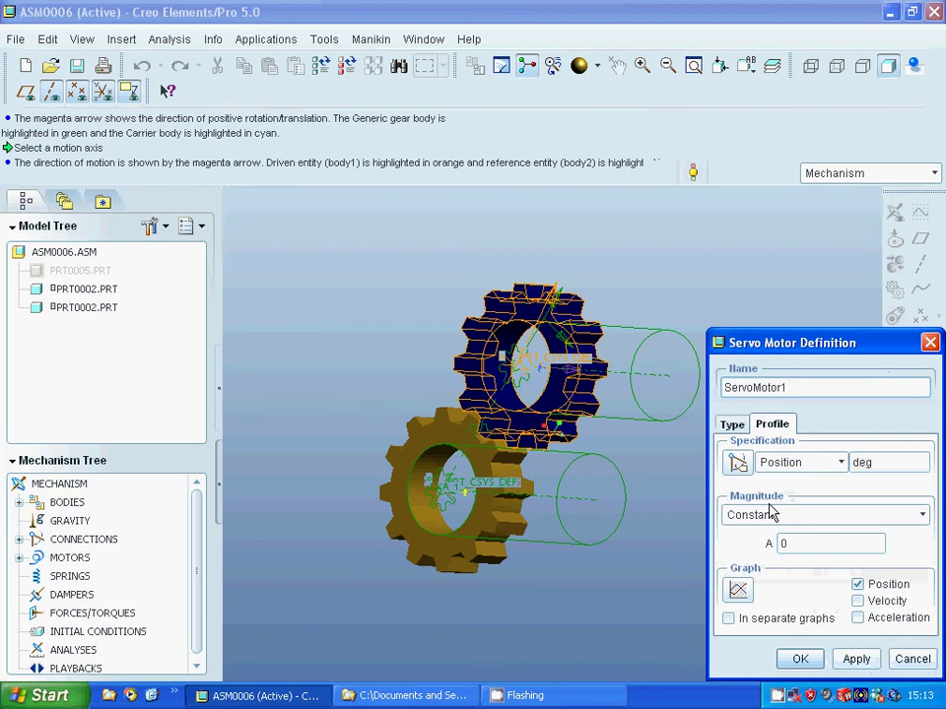
{"action": "left_click", "coordinate": [840, 463]}
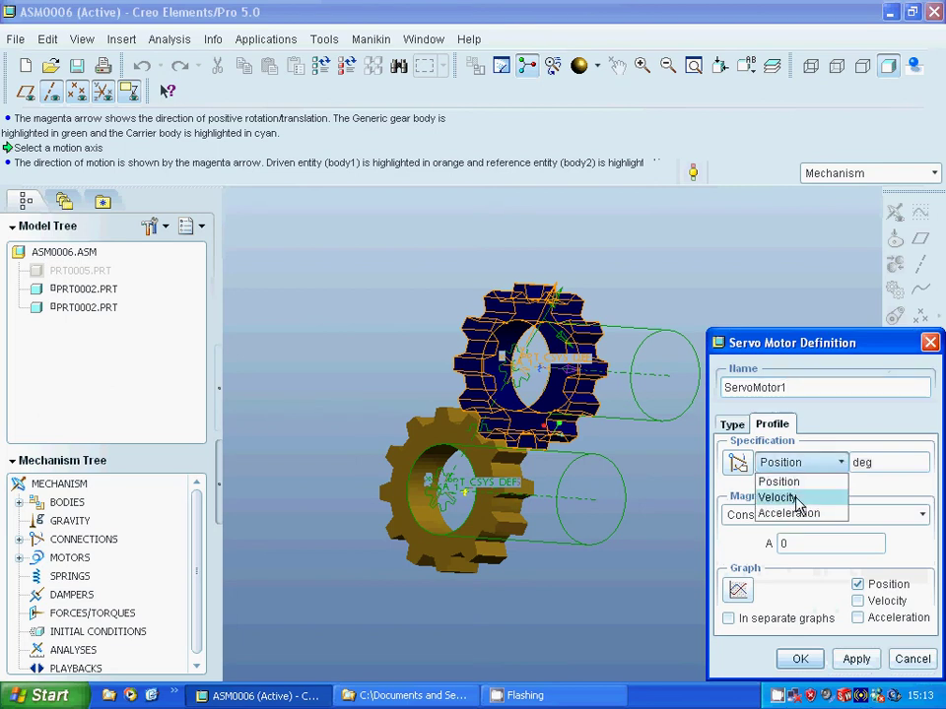
{"action": "left_click", "coordinate": [794, 498]}
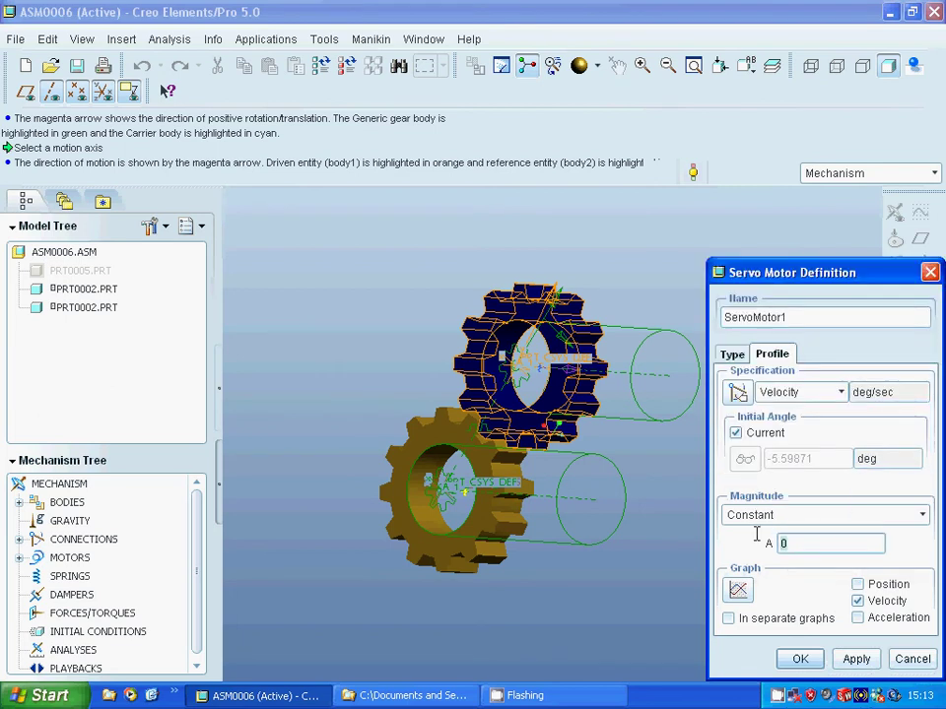
{"action": "left_click", "coordinate": [856, 659]}
{"action": "left_click", "coordinate": [799, 660]}
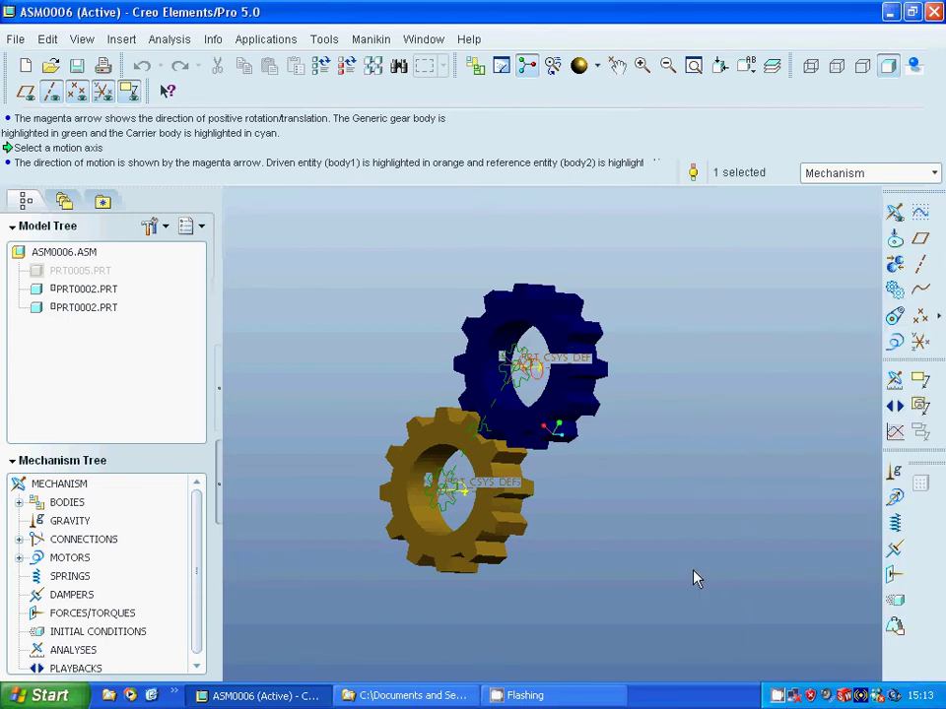
- Add a second servo motor on the same blue gear axis, specifying Velocity with a Constant magnitude
{"action": "left_click", "coordinate": [895, 379]}
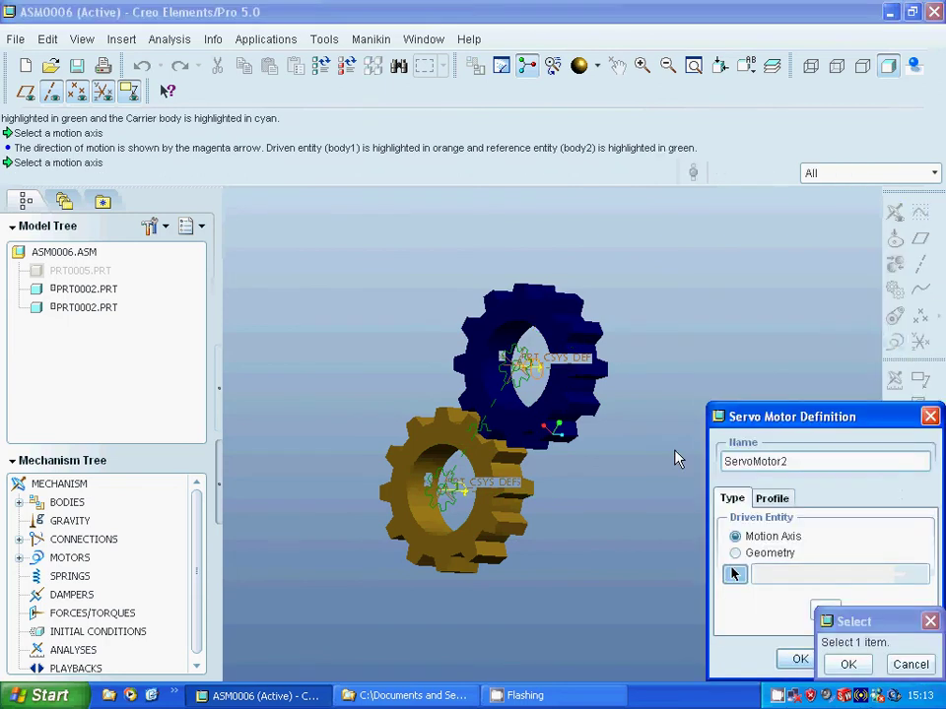
{"action": "left_click", "coordinate": [534, 366]}
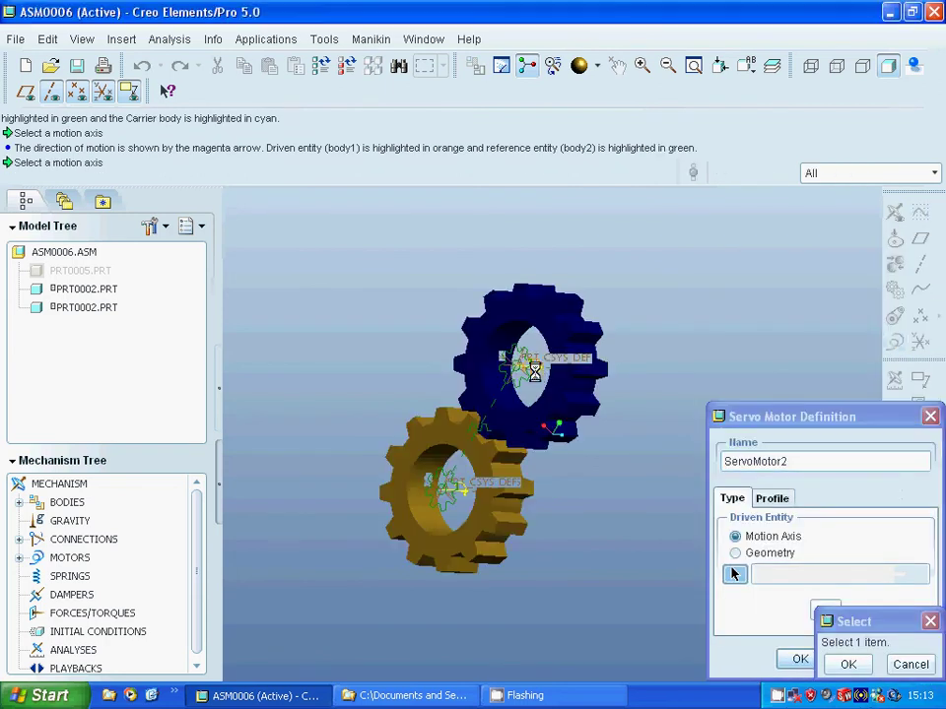
{"action": "middle_click", "coordinate": [595, 460]}
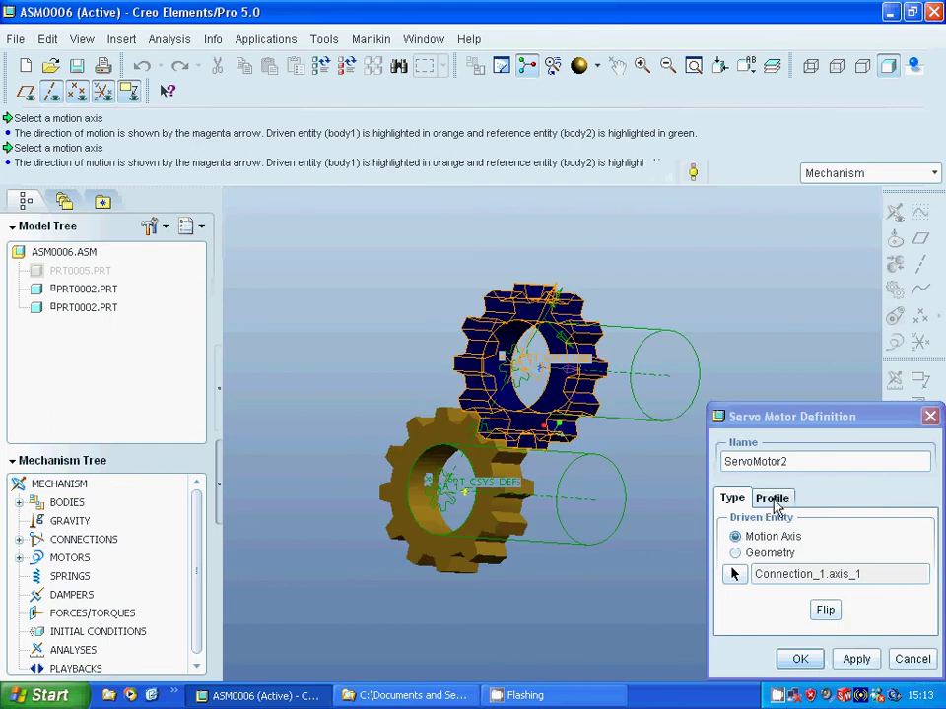
{"action": "left_click", "coordinate": [775, 498]}
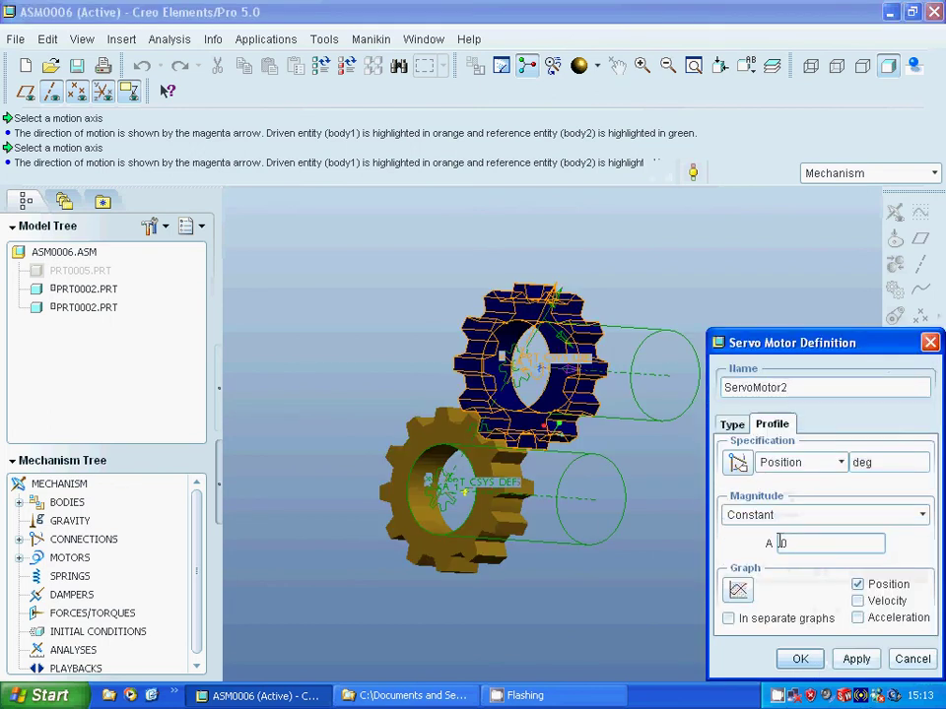
{"action": "left_click", "coordinate": [841, 462]}
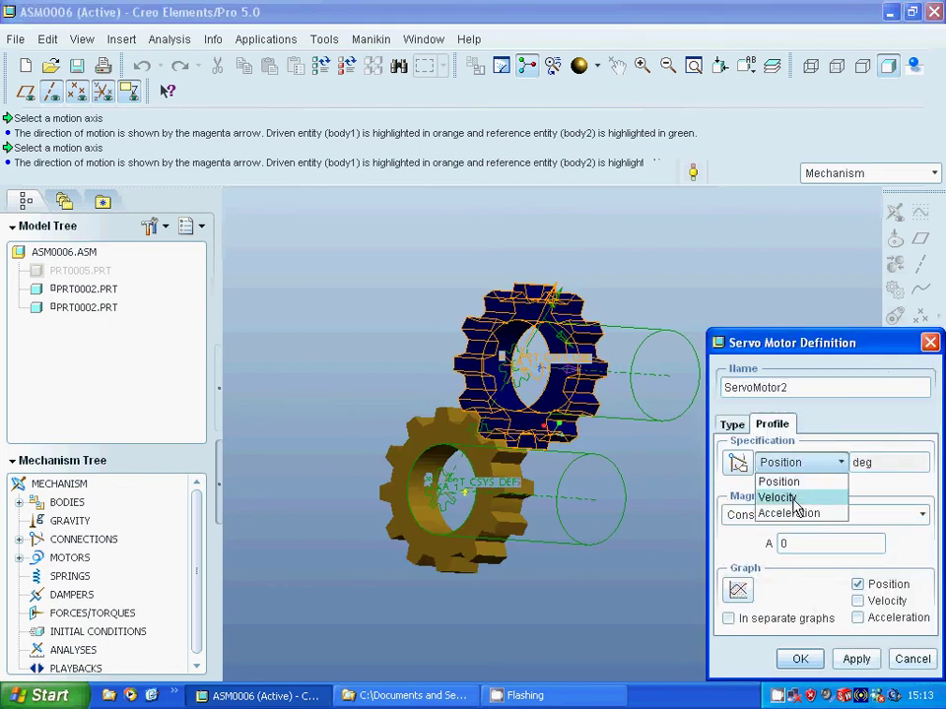
{"action": "left_click", "coordinate": [810, 495]}
{"action": "left_click", "coordinate": [796, 543]}
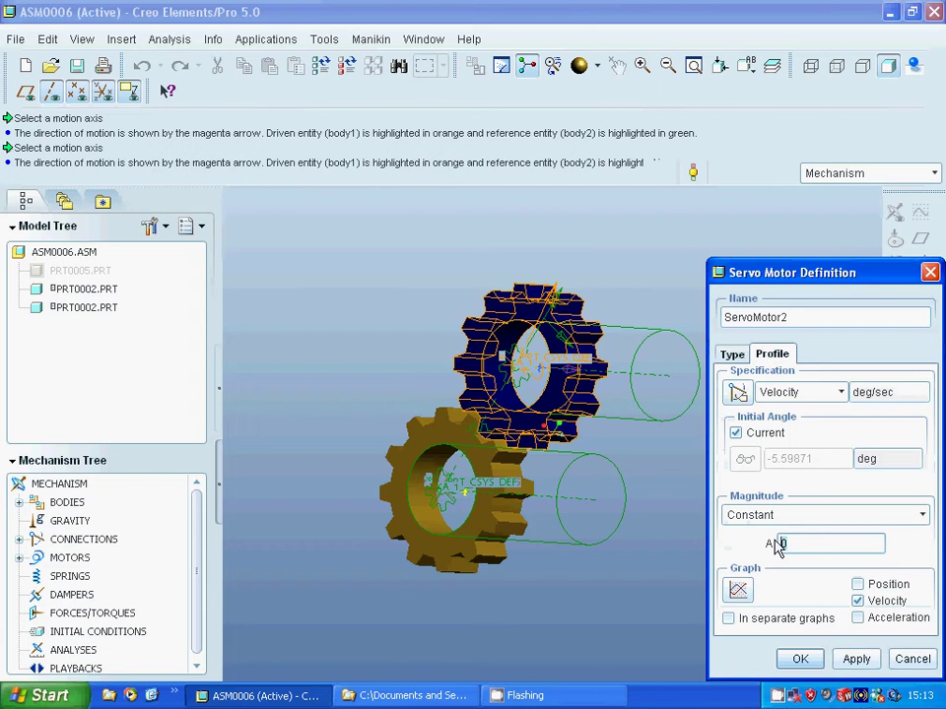
{"action": "key", "text": "BackSpace"}
{"action": "left_click", "coordinate": [857, 659]}
{"action": "left_click", "coordinate": [800, 659]}
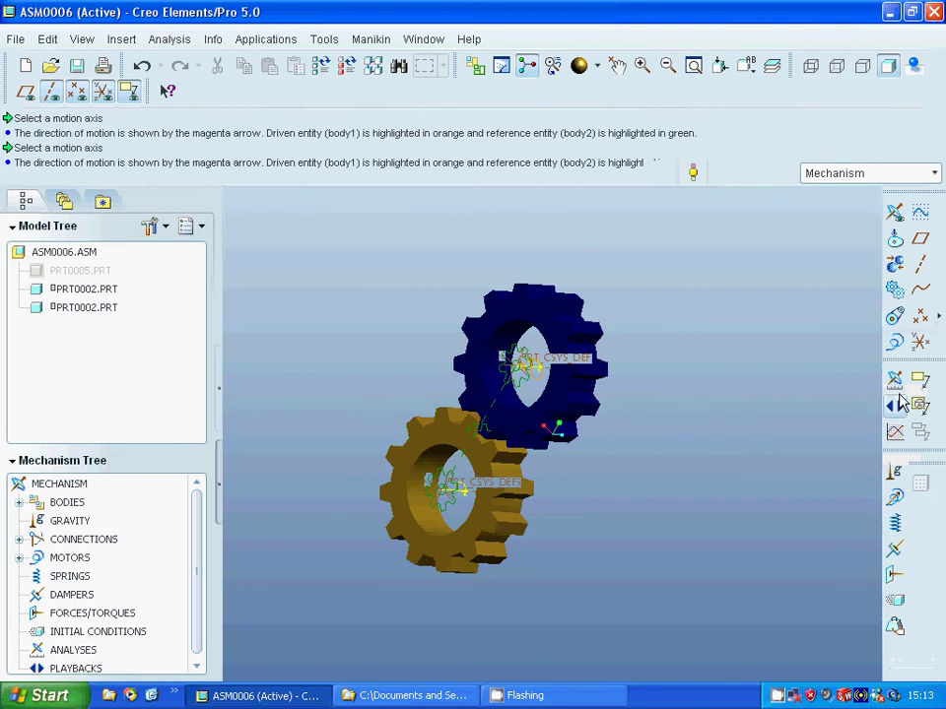
- Start a Position analysis definition and set its end time to 40
{"action": "left_click", "coordinate": [895, 404]}
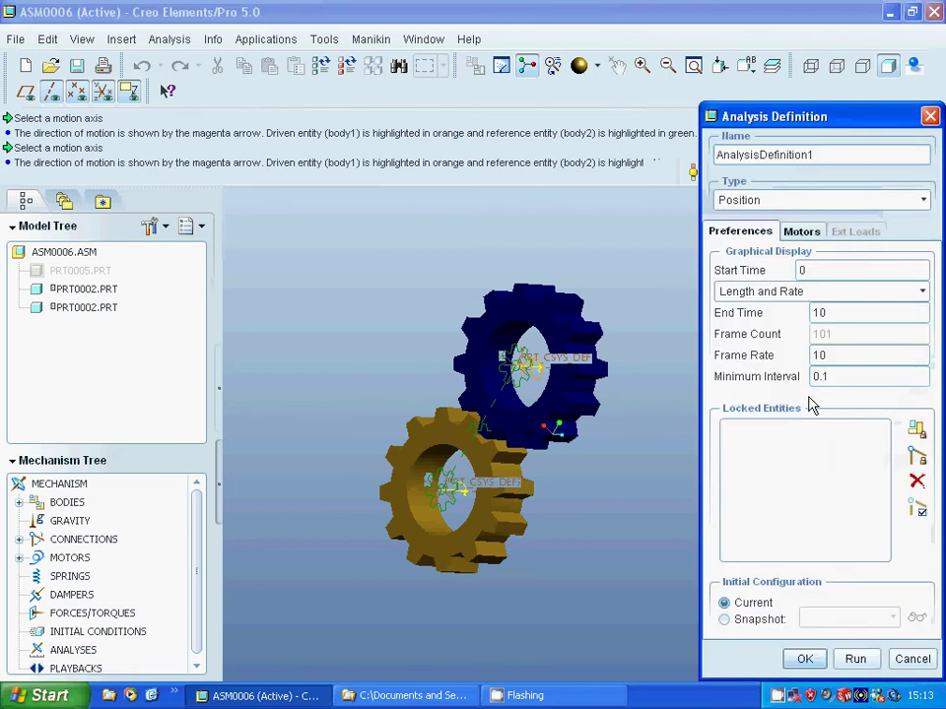
{"action": "double_click", "coordinate": [819, 313]}
{"action": "type", "text": "4"}
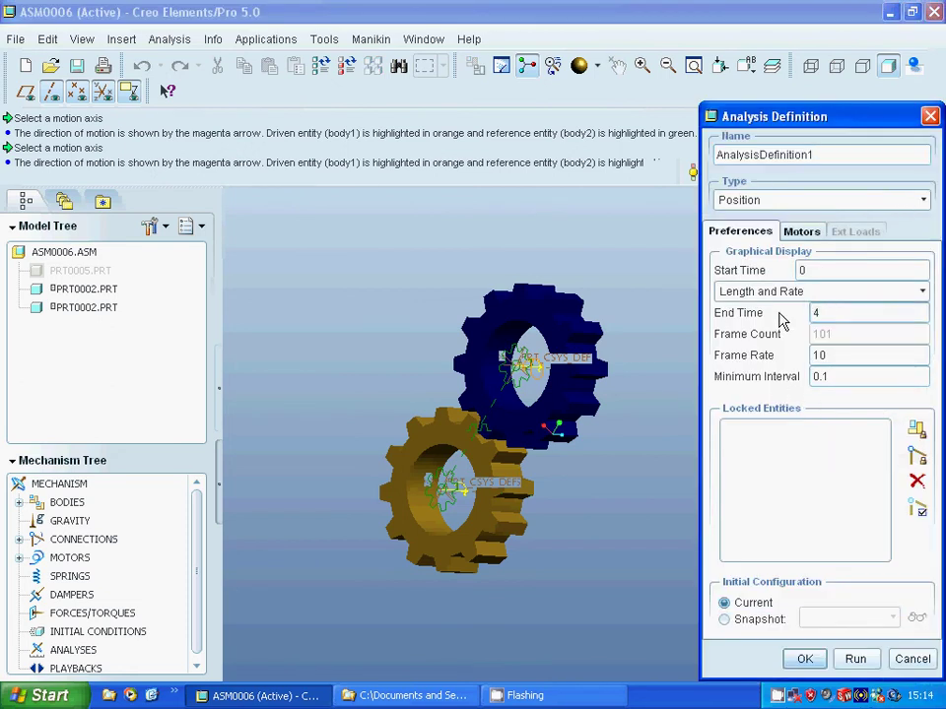
{"action": "type", "text": "0"}
{"action": "key", "text": "BackSpace"}
{"action": "key", "text": "BackSpace"}
{"action": "type", "text": "40"}
- Schedule the analysis motors so ServoMotor1 runs from Start to 20 and ServoMotor2 from 21 to End
{"action": "left_click", "coordinate": [807, 236]}
{"action": "left_click", "coordinate": [863, 277]}
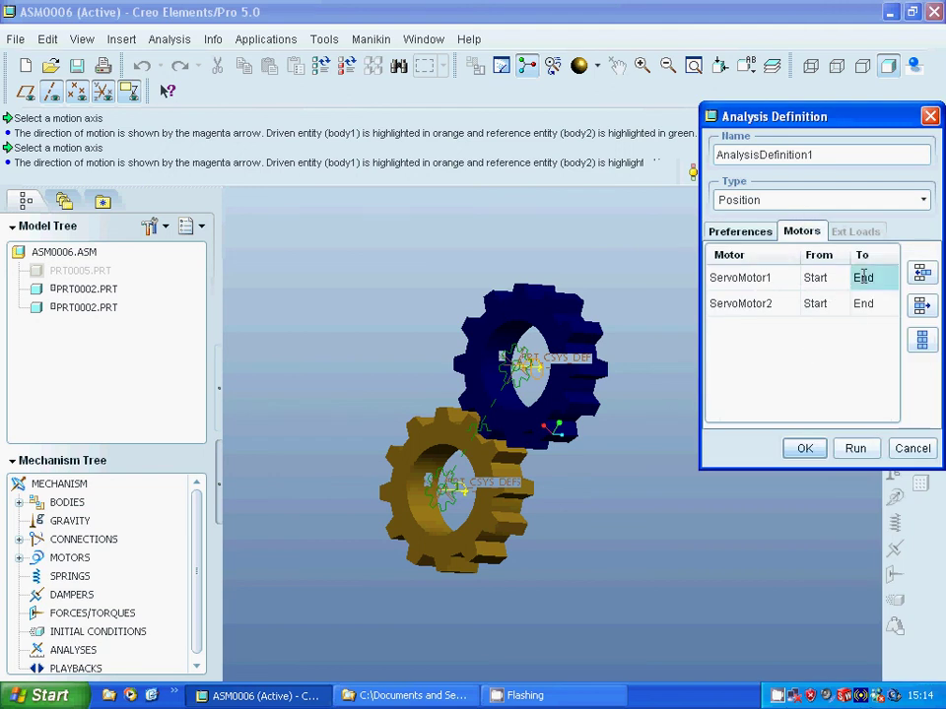
{"action": "left_click", "coordinate": [863, 277]}
{"action": "type", "text": "20"}
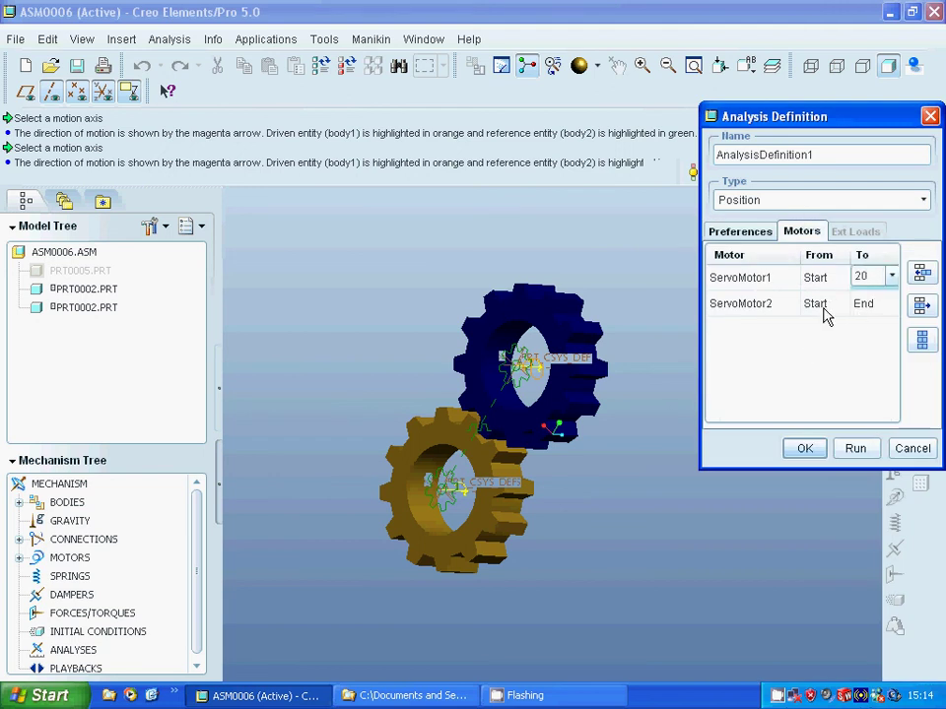
{"action": "left_click", "coordinate": [824, 314]}
{"action": "left_click", "coordinate": [822, 310]}
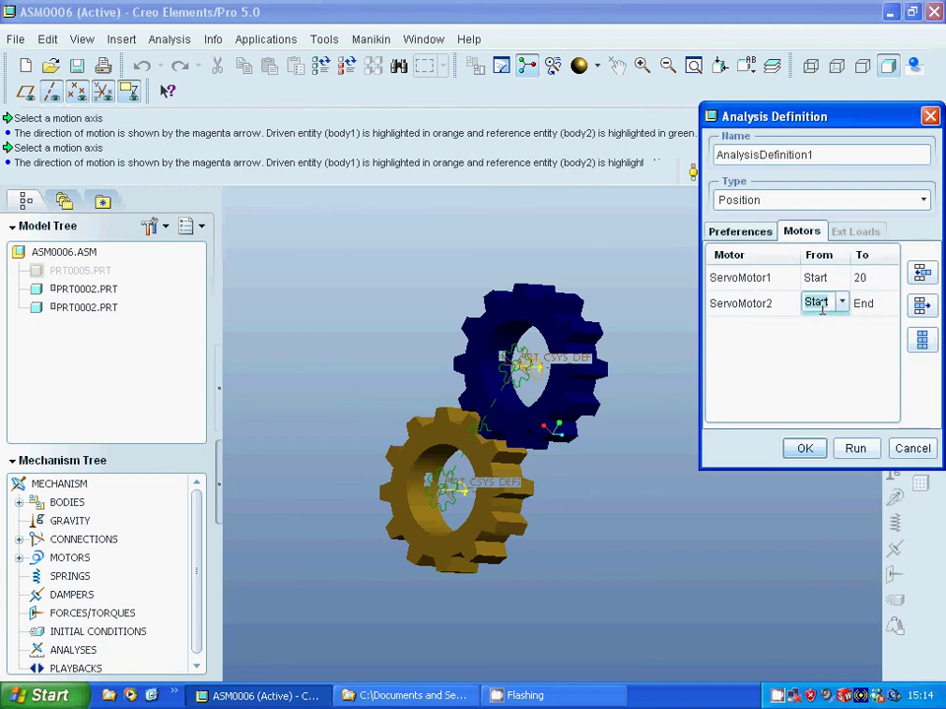
{"action": "type", "text": "21"}
- Run and accept the position analysis, and save the assembly ASM0006.ASM in the two gears folder
{"action": "left_click", "coordinate": [856, 451]}
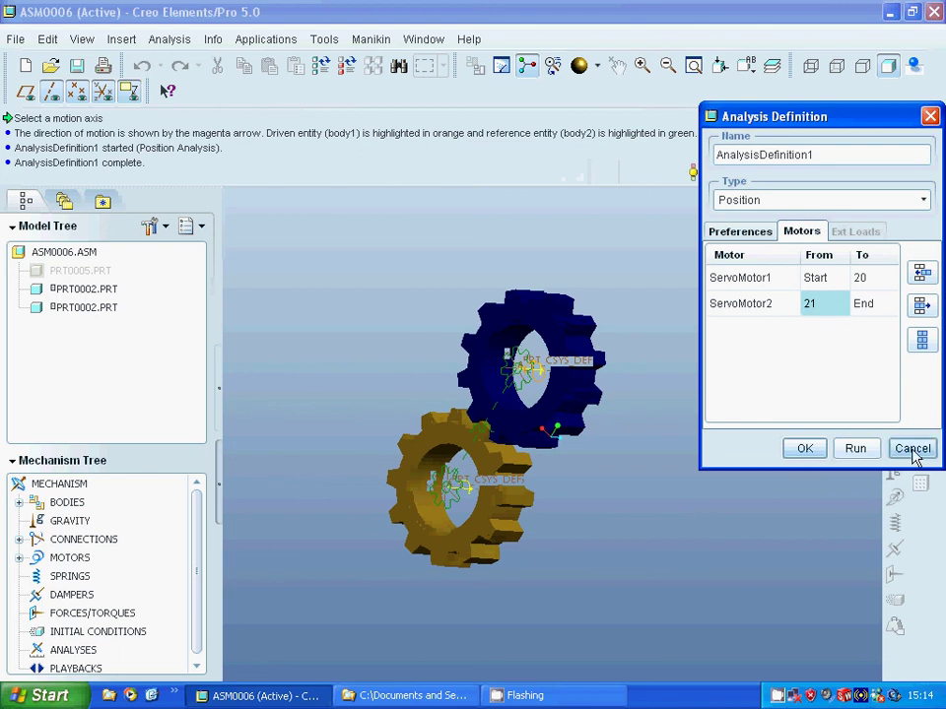
{"action": "left_click", "coordinate": [804, 450]}
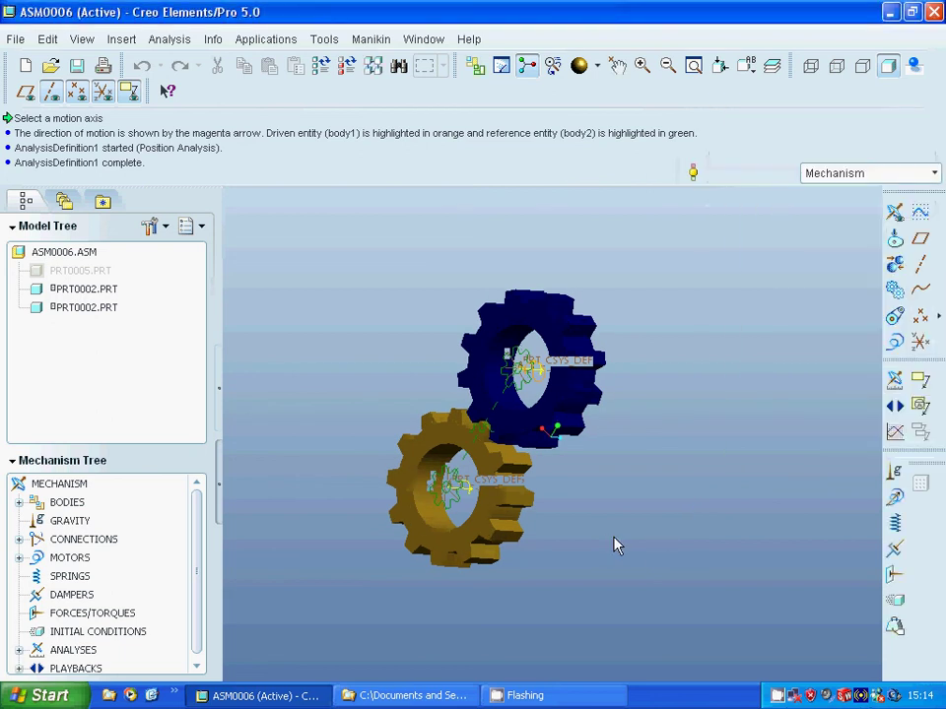
{"action": "left_click", "coordinate": [77, 69]}
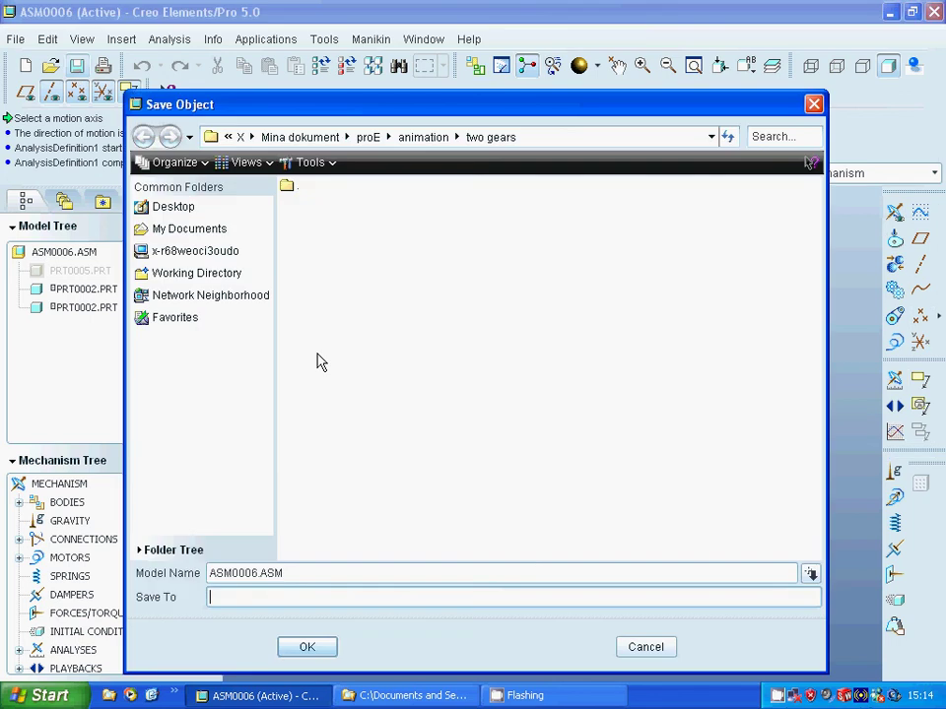
{"action": "left_click", "coordinate": [306, 648]}
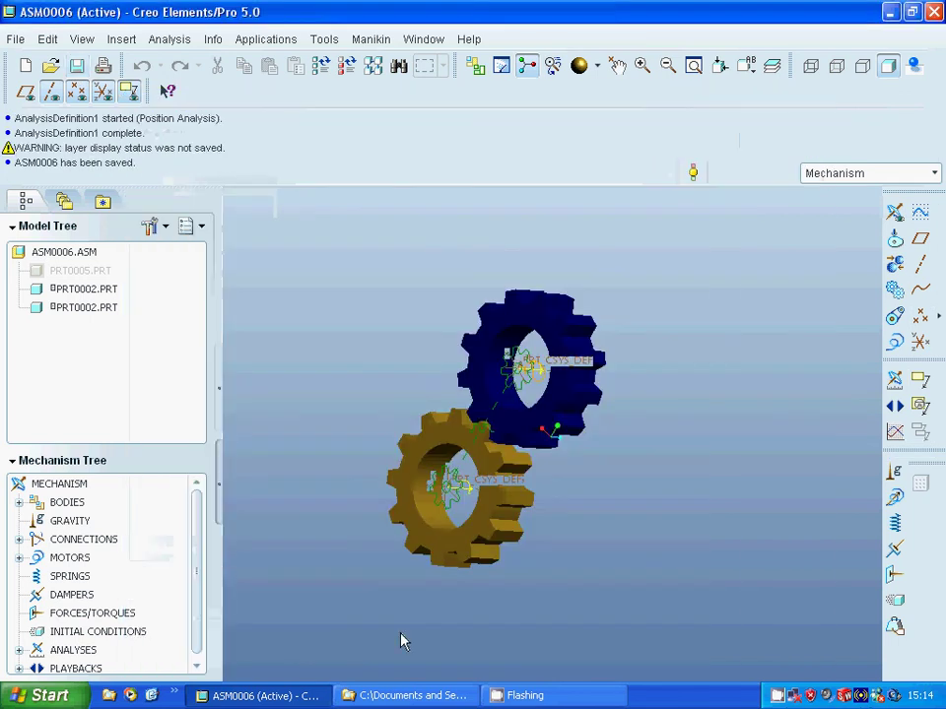